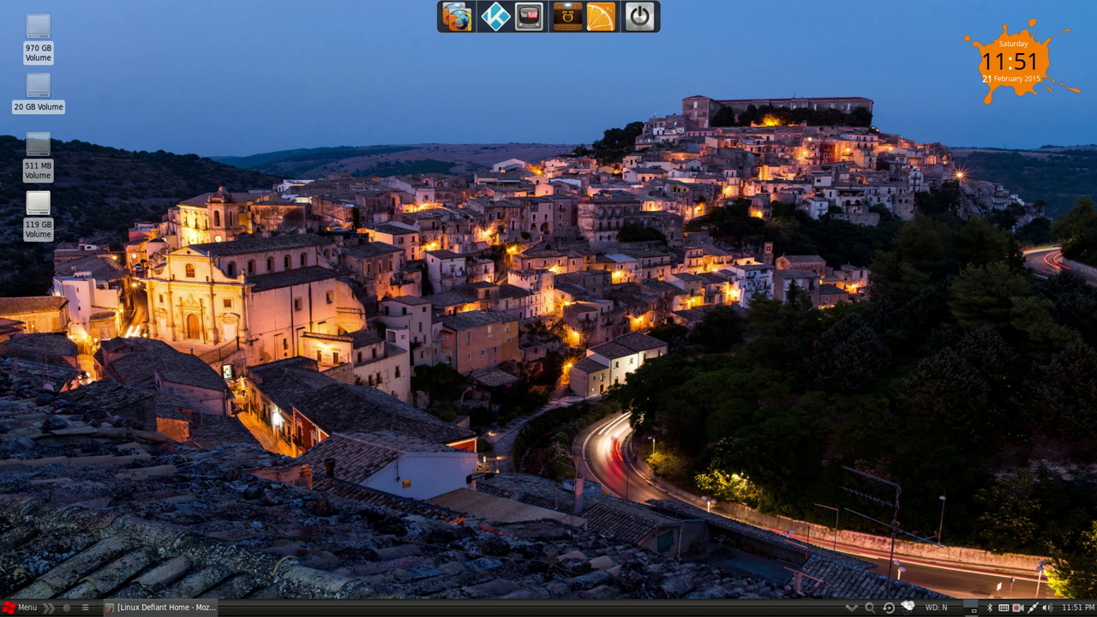
# View the Linux Defiant home page and the Distro Hunt listing in Firefox, and return to the bare desktop.
pyautogui.click(160, 608)
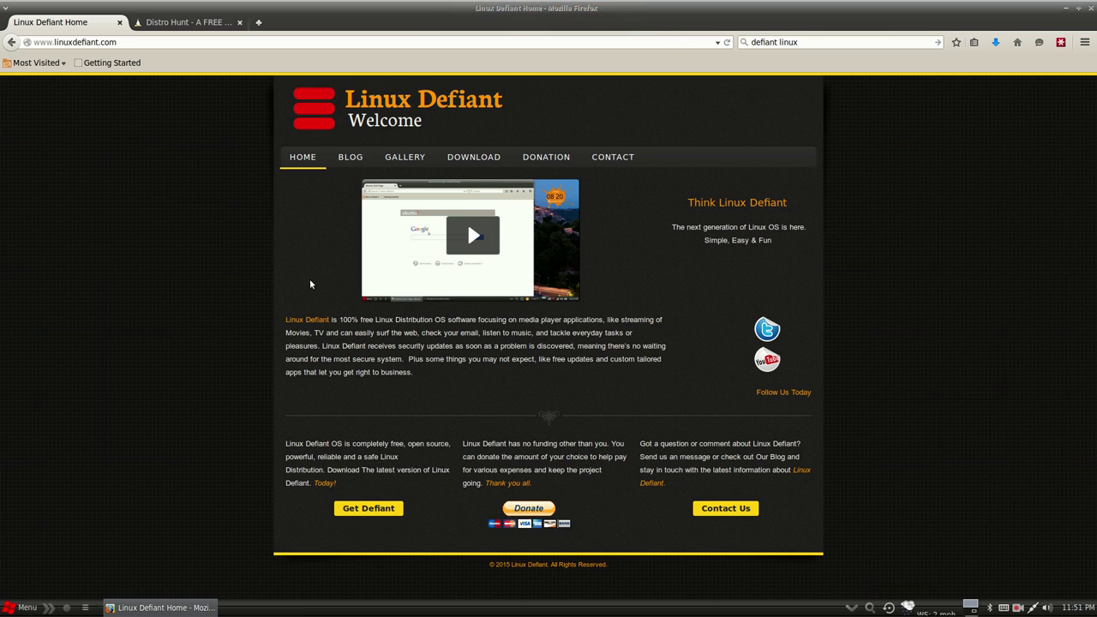
pyautogui.click(185, 22)
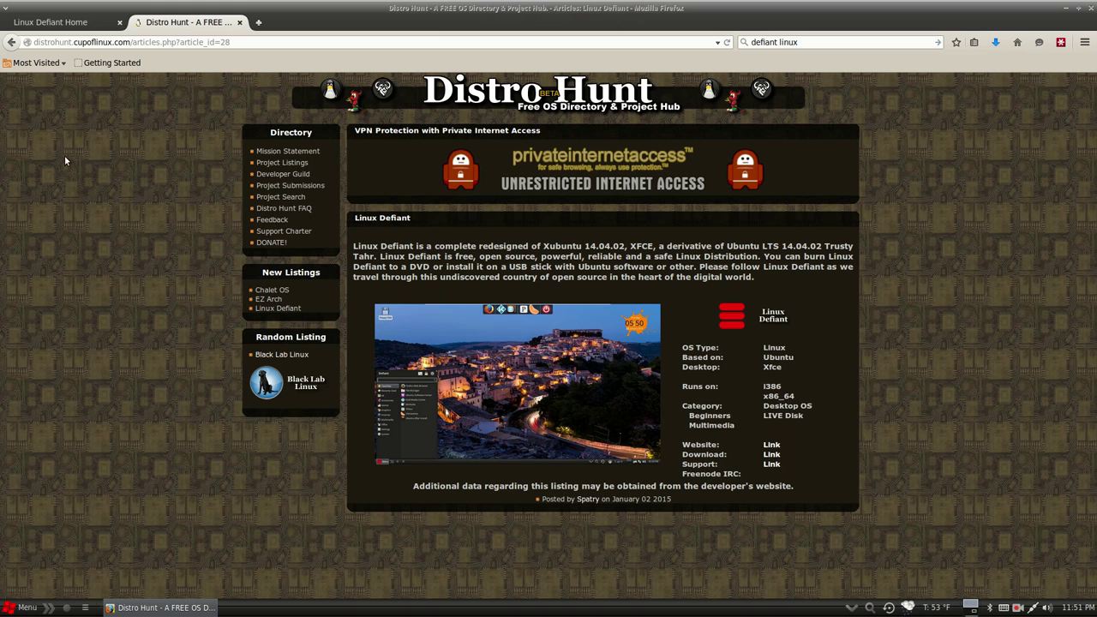
pyautogui.click(77, 22)
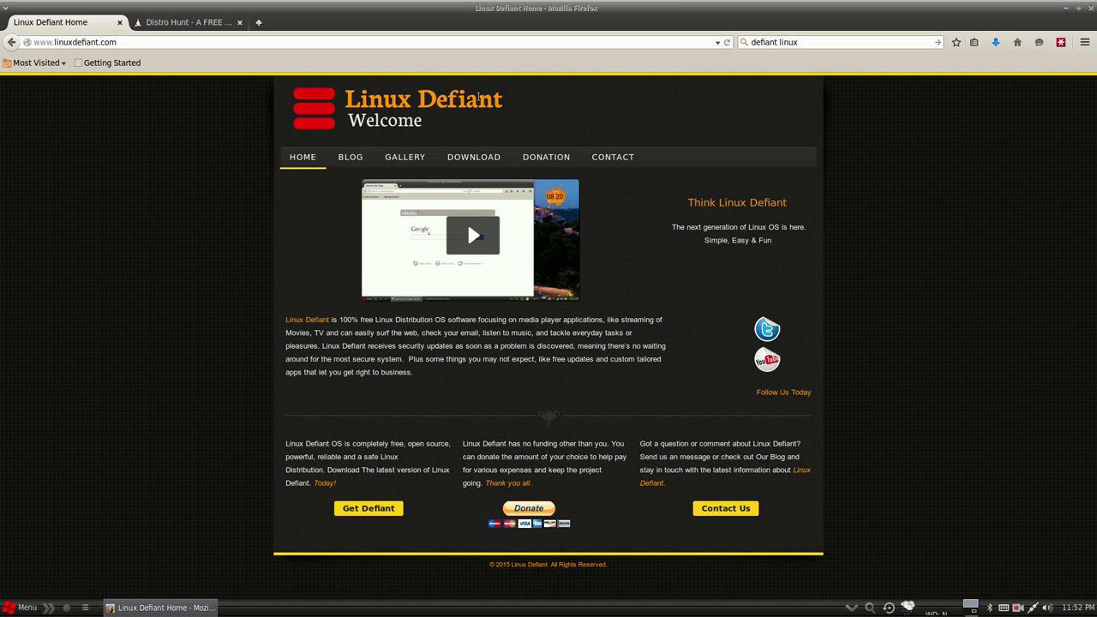
pyautogui.moveTo(388, 190)
pyautogui.moveTo(549, 1)
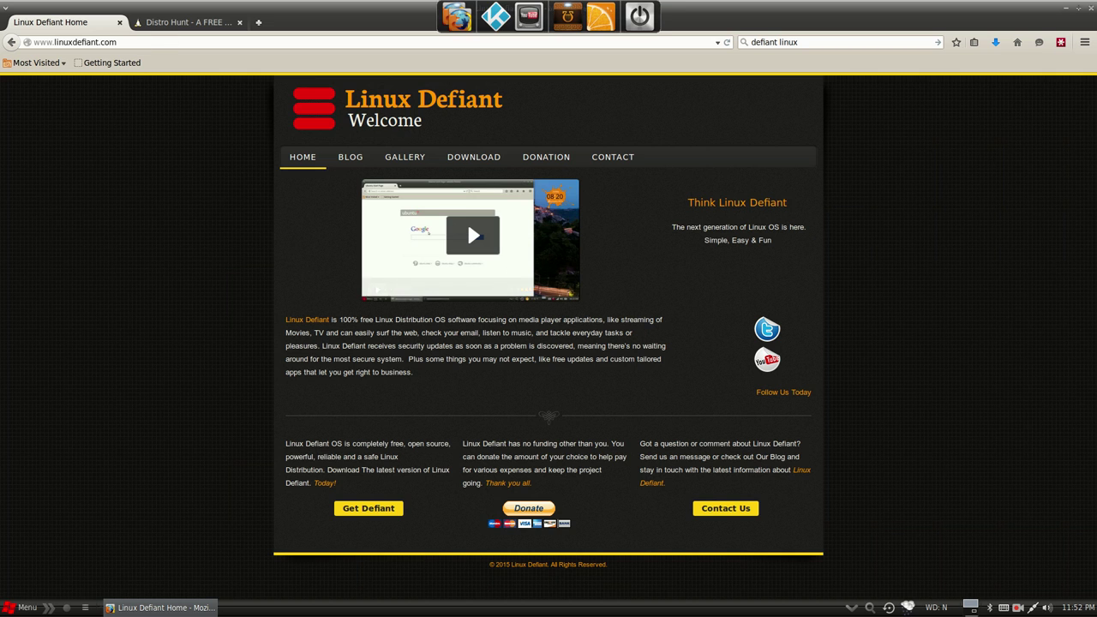
pyautogui.hotkey('ctrl', 'alt', 'd')
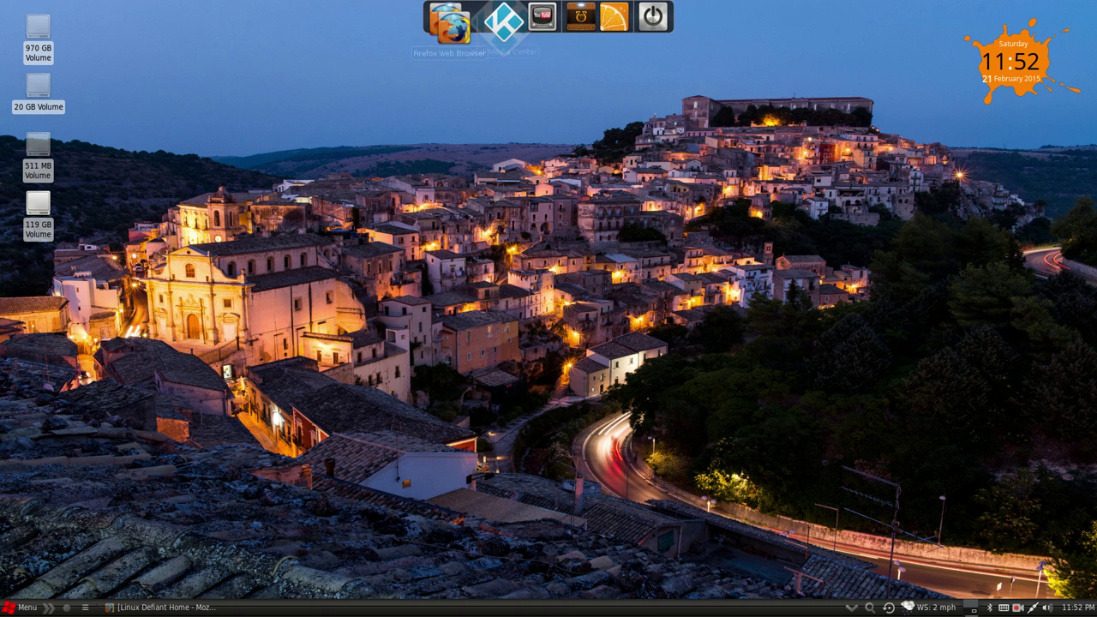
# Open the Cairo-Dock configuration and set the icons' mouse-hover animation to Busy.
pyautogui.rightClick(497, 24)
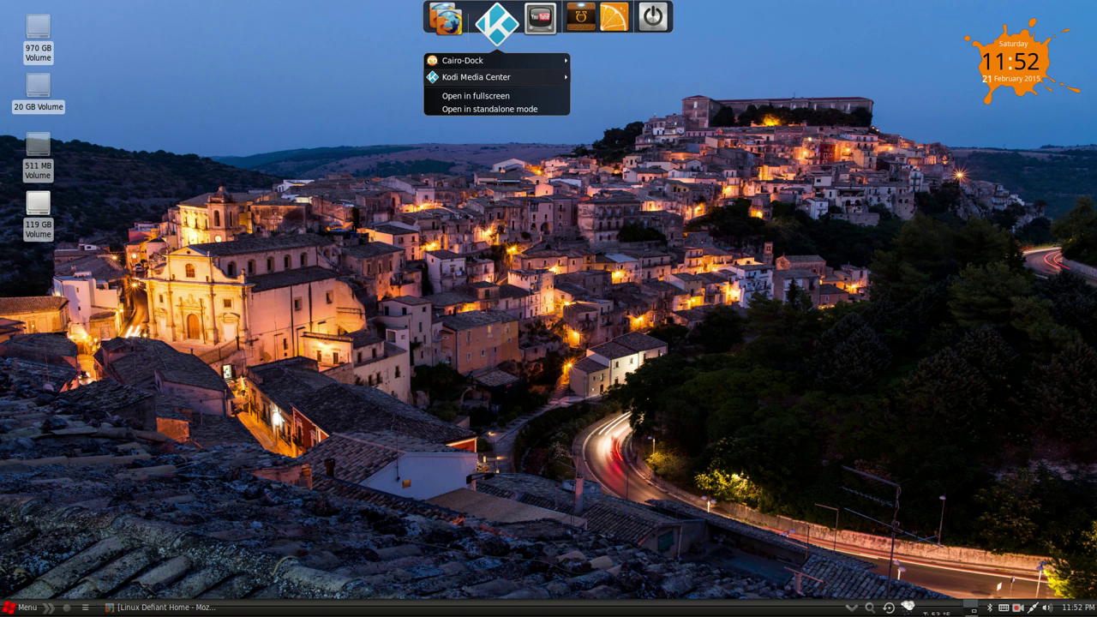
pyautogui.moveTo(481, 60)
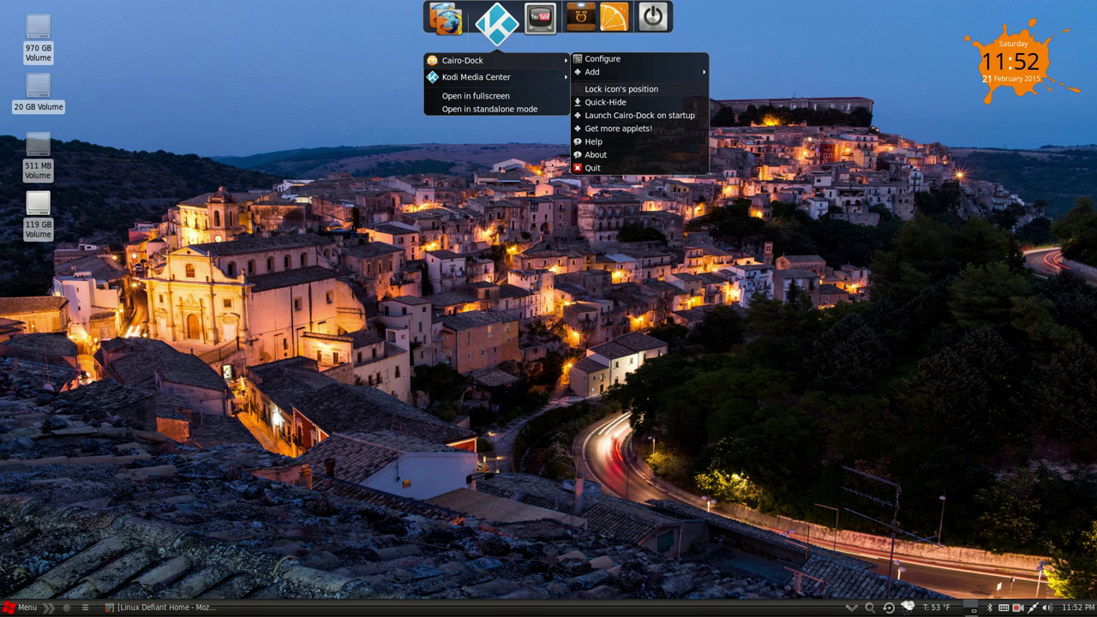
pyautogui.click(600, 58)
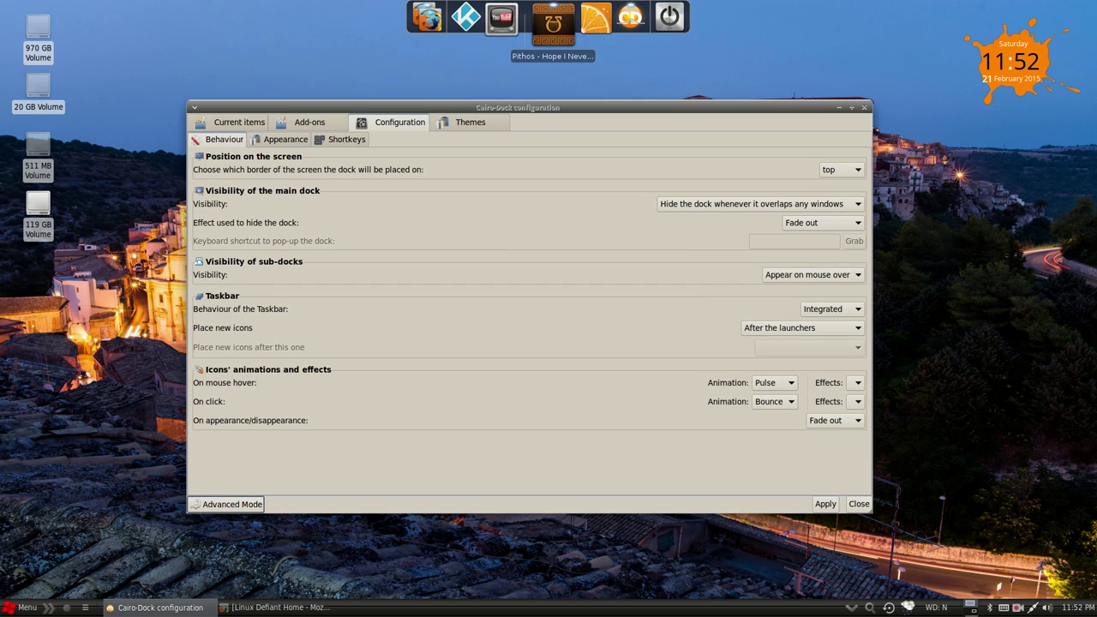
pyautogui.click(774, 383)
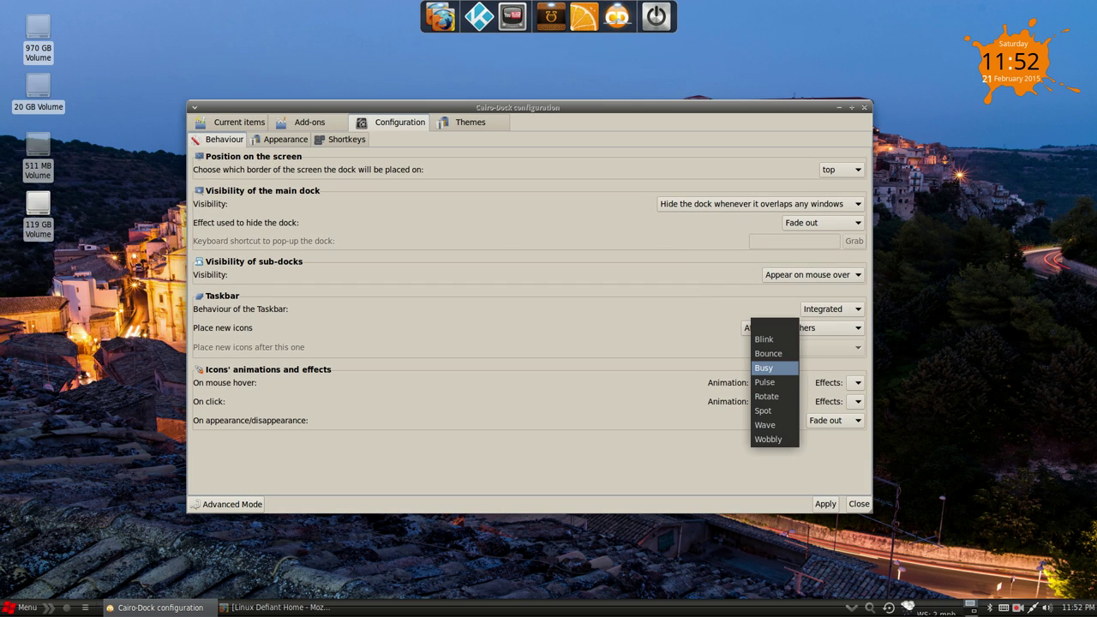
pyautogui.press('Return')
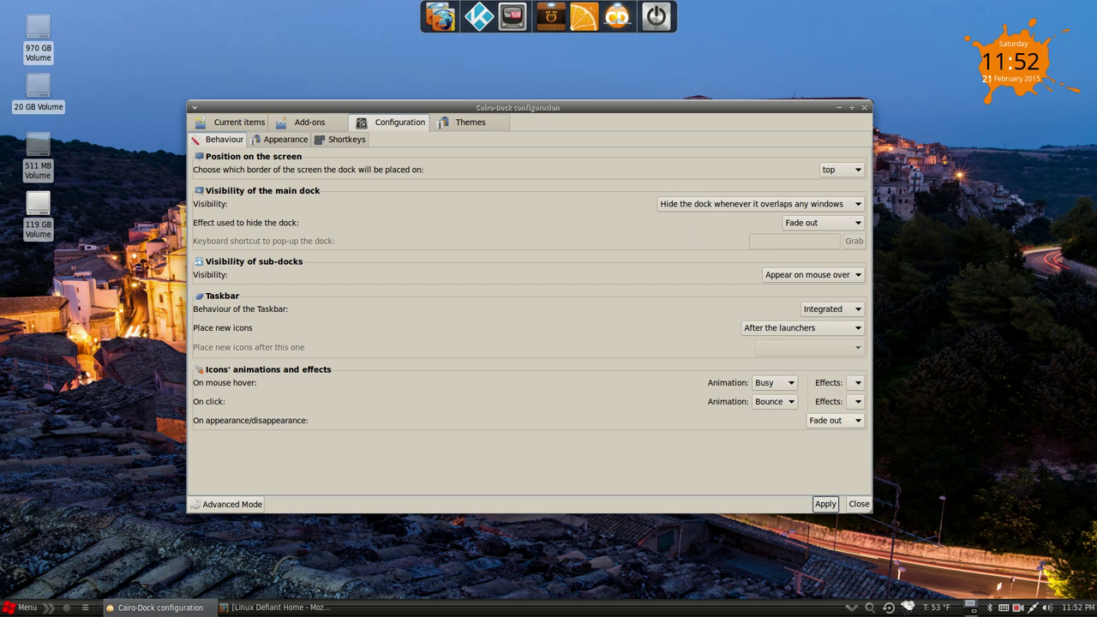
# Set the dock icons' mouse-hover animation to Spot and close the configuration window.
pyautogui.press('space')
pyautogui.press('Down')
pyautogui.press('Down')
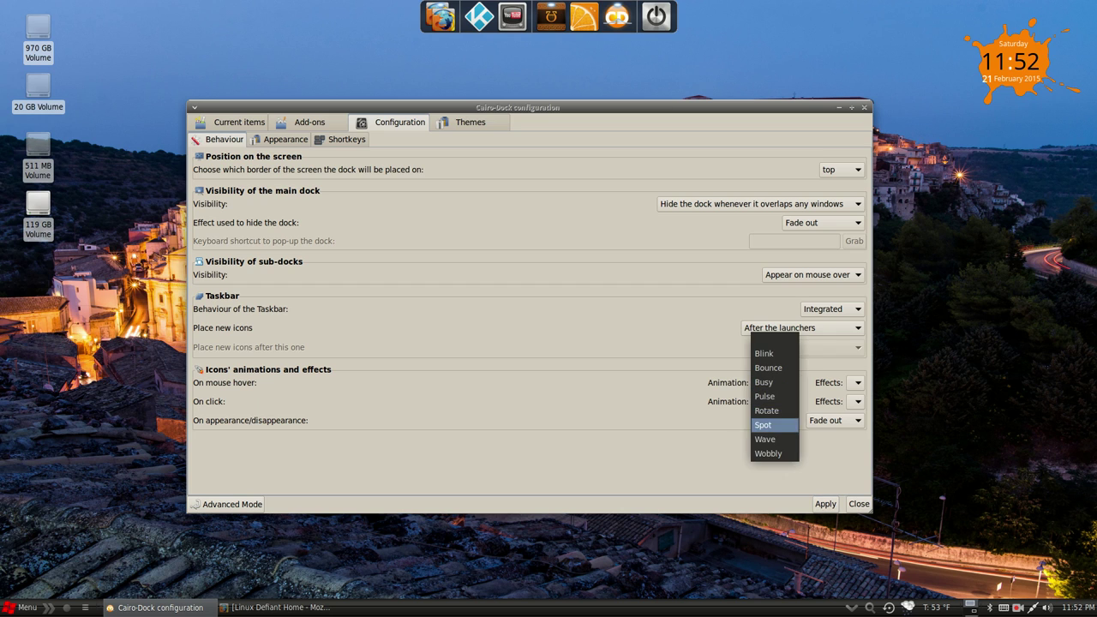
pyautogui.press('Return')
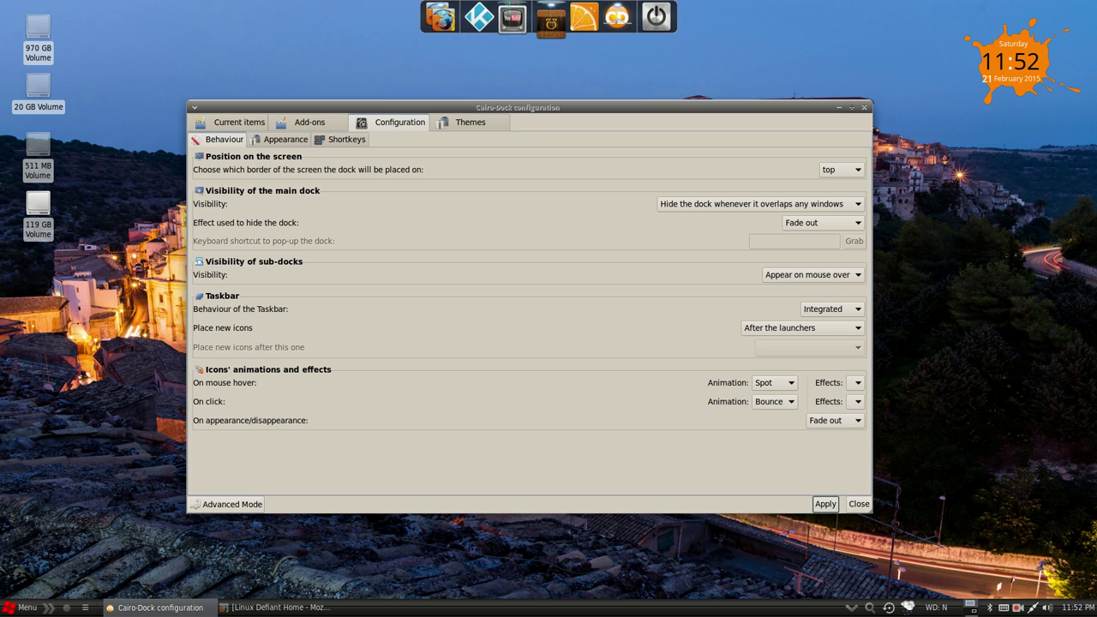
pyautogui.hotkey('alt', 'F4')
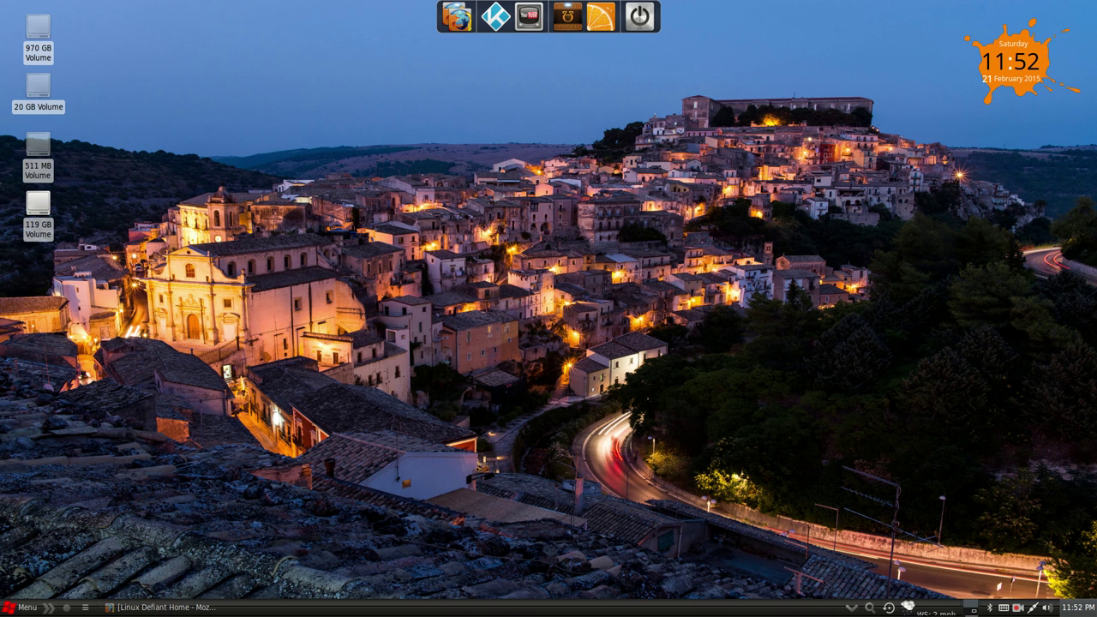
# View the panel clock's properties, including timezone, layout, tooltip and time format, and close the dialog.
pyautogui.click(1078, 608)
pyautogui.click(1078, 608)
pyautogui.click(1078, 607)
pyautogui.click(1079, 608)
pyautogui.rightClick(1079, 608)
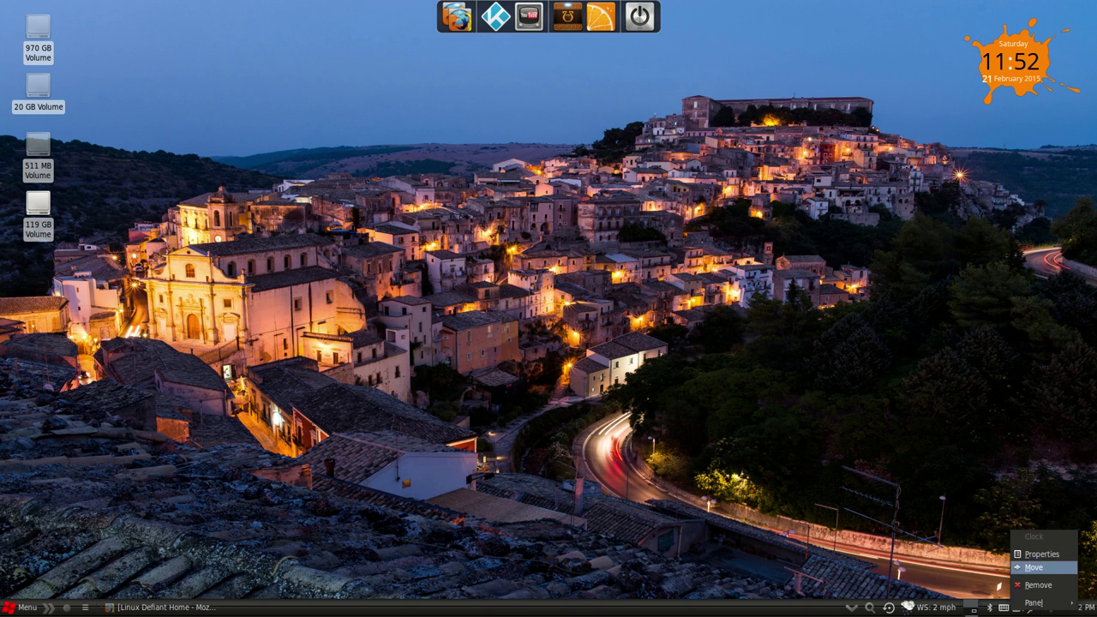
pyautogui.click(1042, 553)
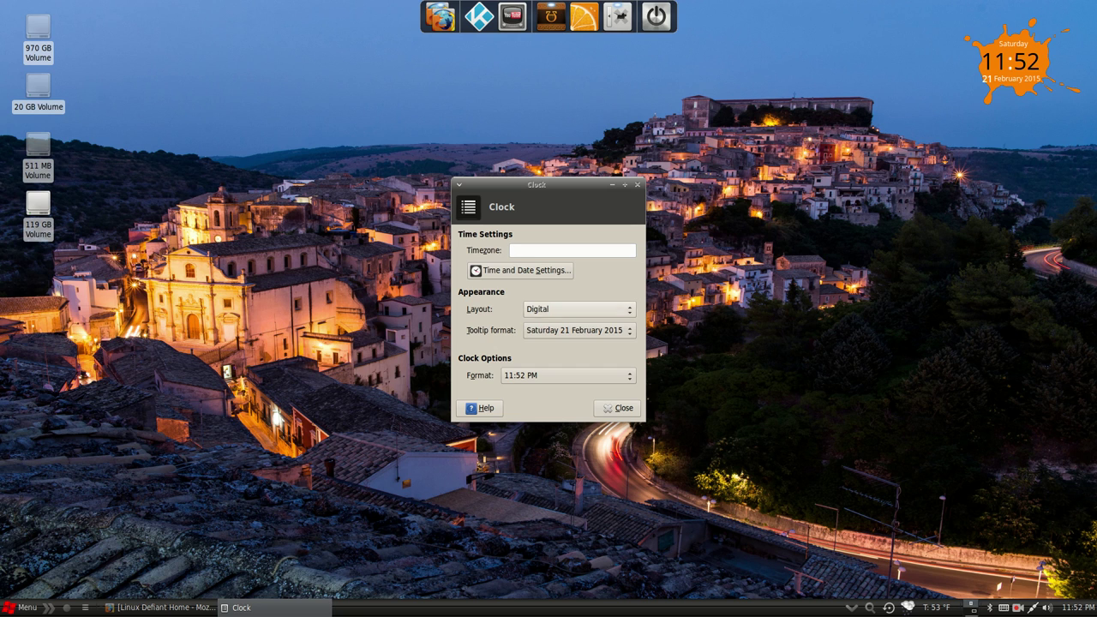
pyautogui.press('Escape')
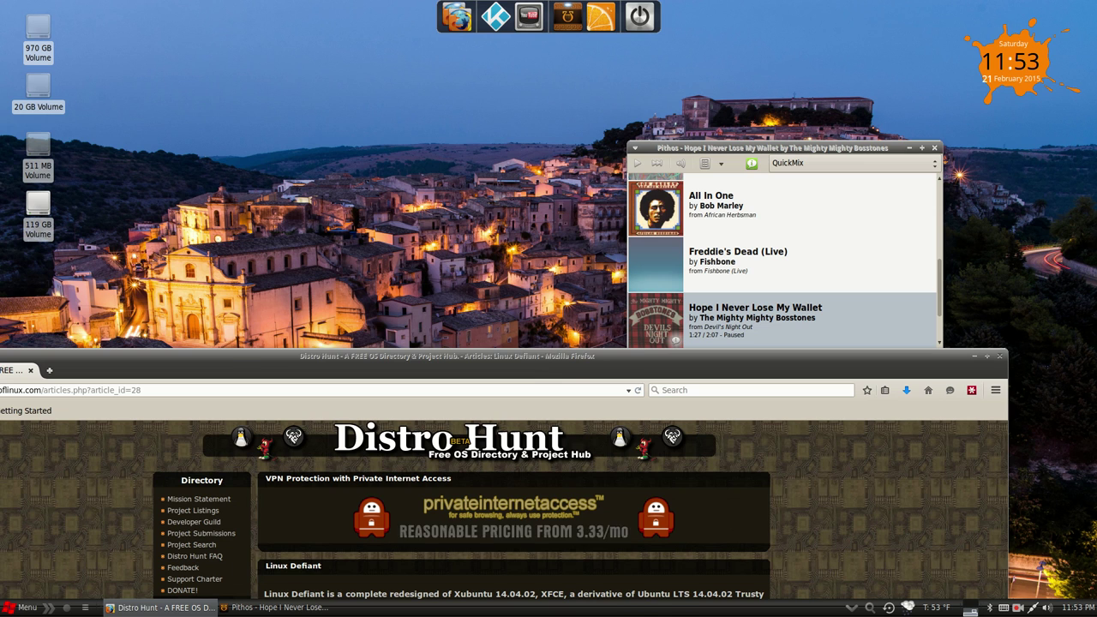
# Clear the browser and Pithos windows off the desktop and turn on automatic backups in the Backups tool.
pyautogui.hotkey('alt', 'F4')
pyautogui.hotkey('alt', 'F4')
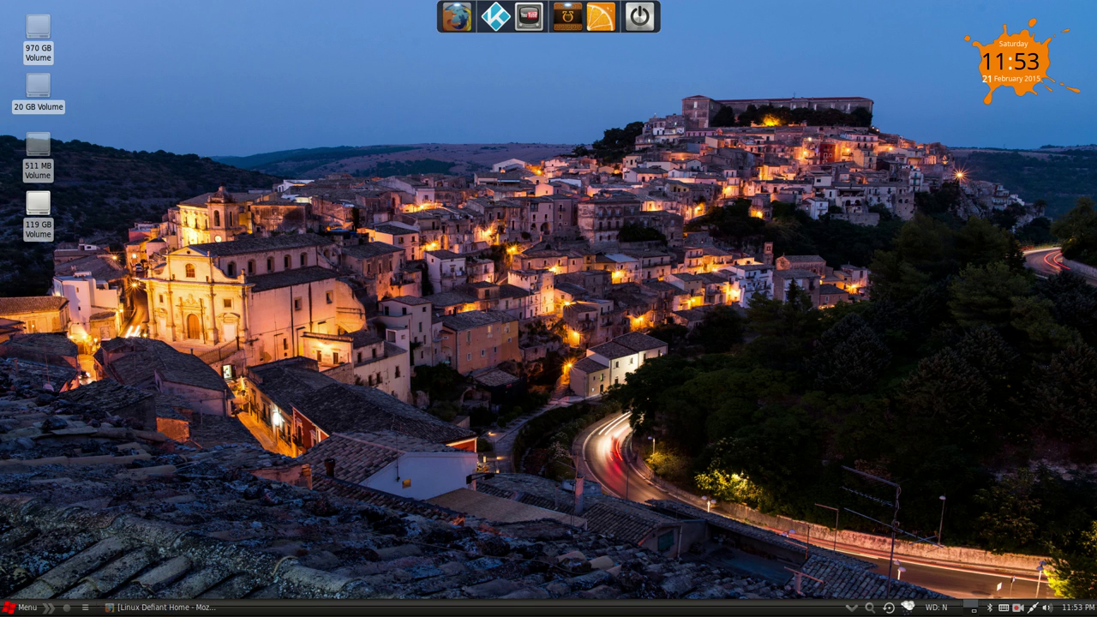
pyautogui.click(889, 609)
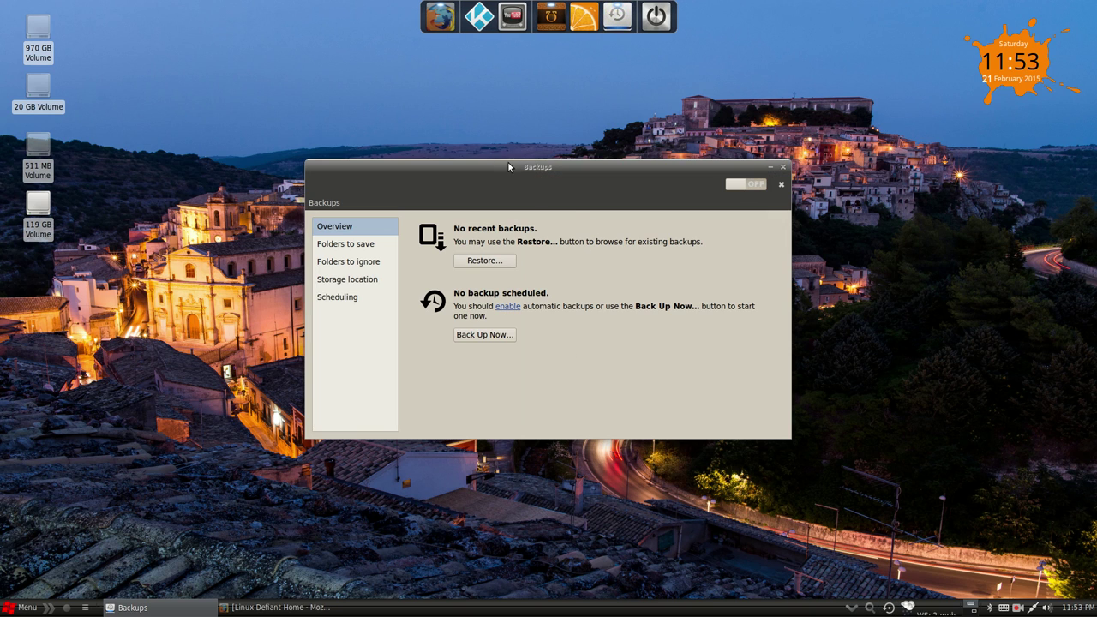
pyautogui.click(756, 186)
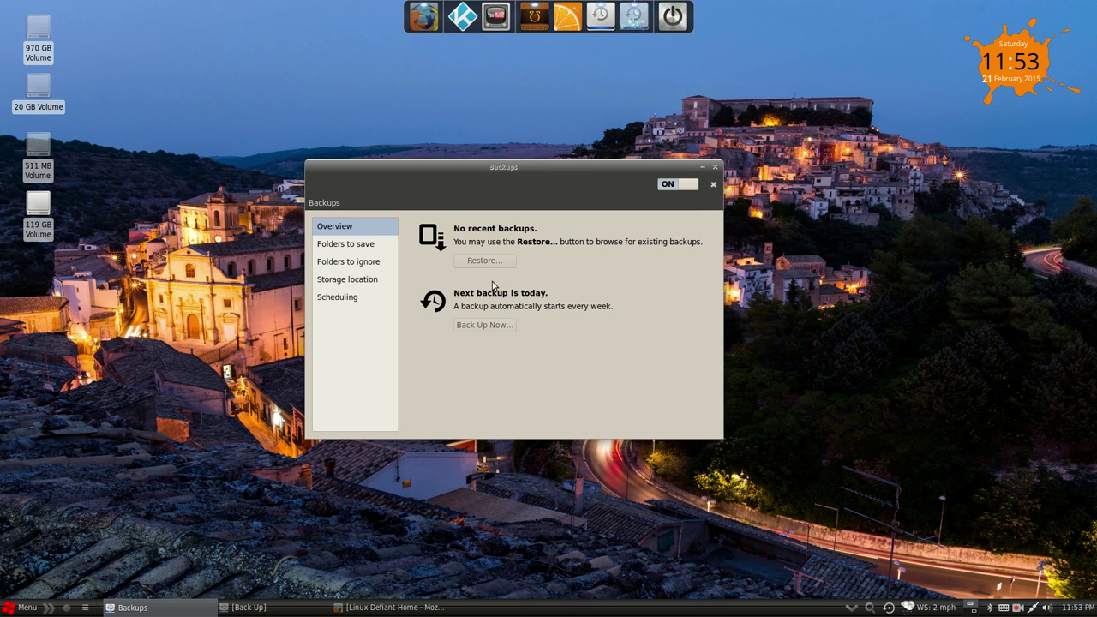
# Review the folders to save in the Backups settings and look at the folder chooser without adding anything.
pyautogui.click(334, 247)
pyautogui.click(339, 264)
pyautogui.click(341, 283)
pyautogui.click(351, 246)
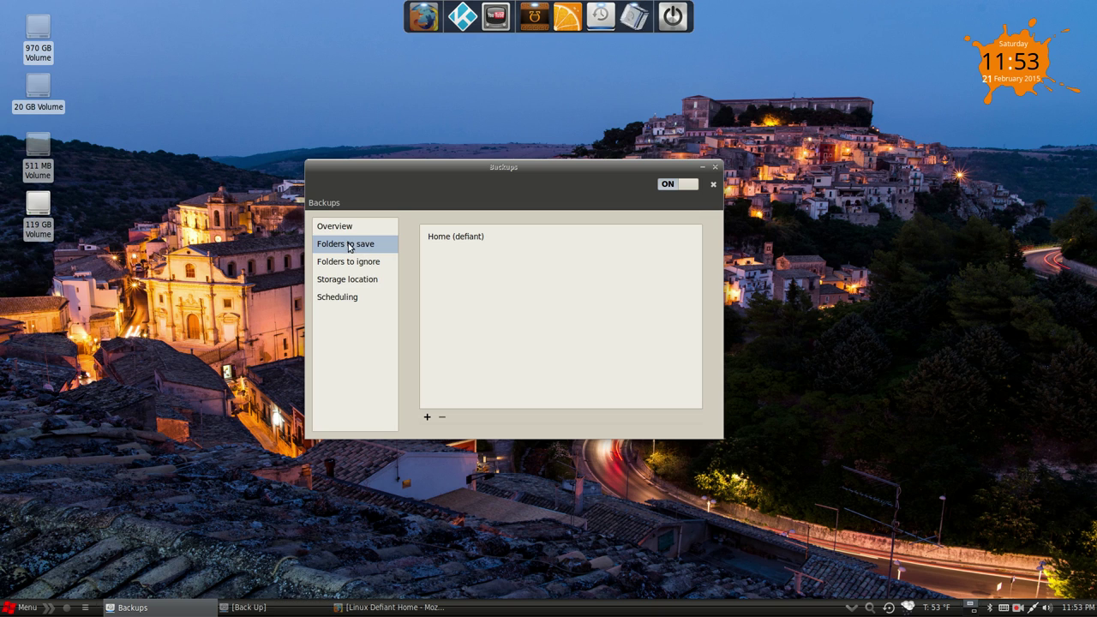
pyautogui.click(450, 238)
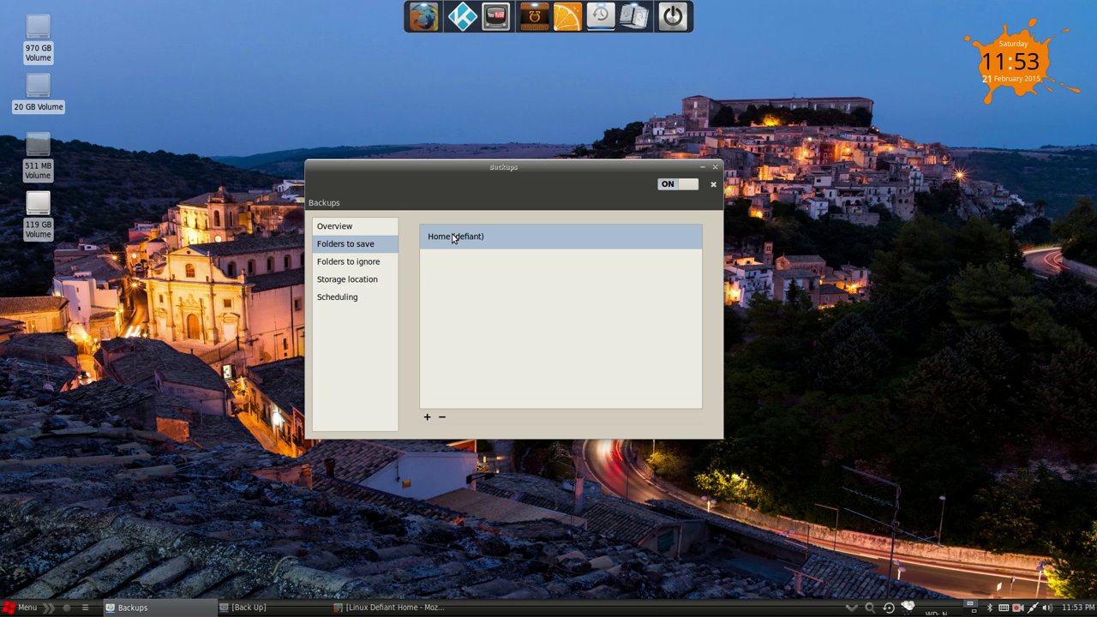
pyautogui.click(427, 417)
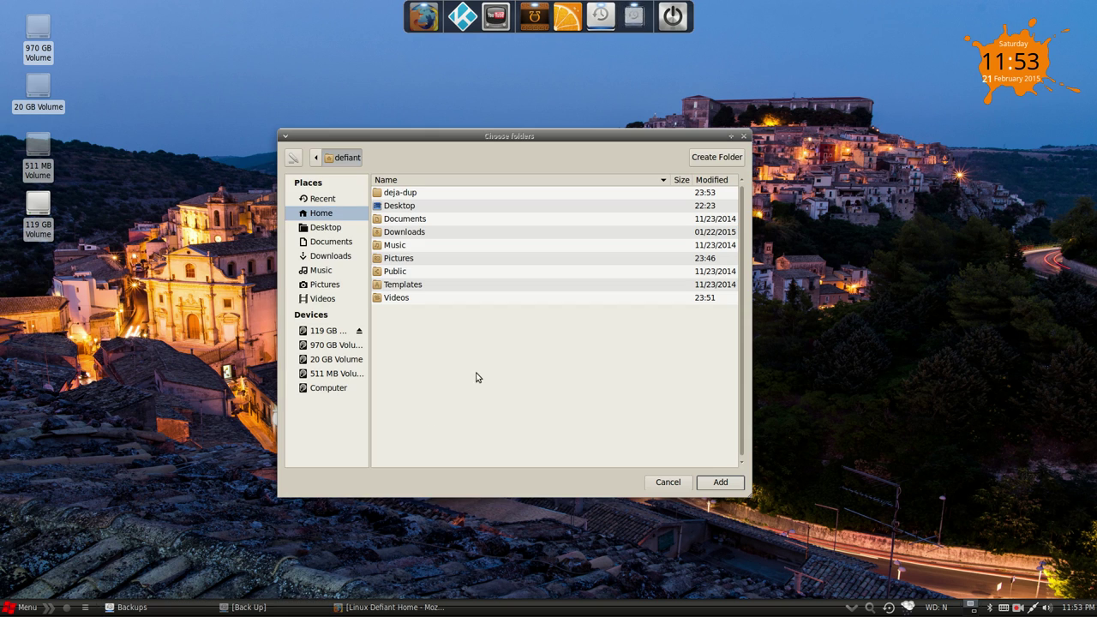
pyautogui.press('Escape')
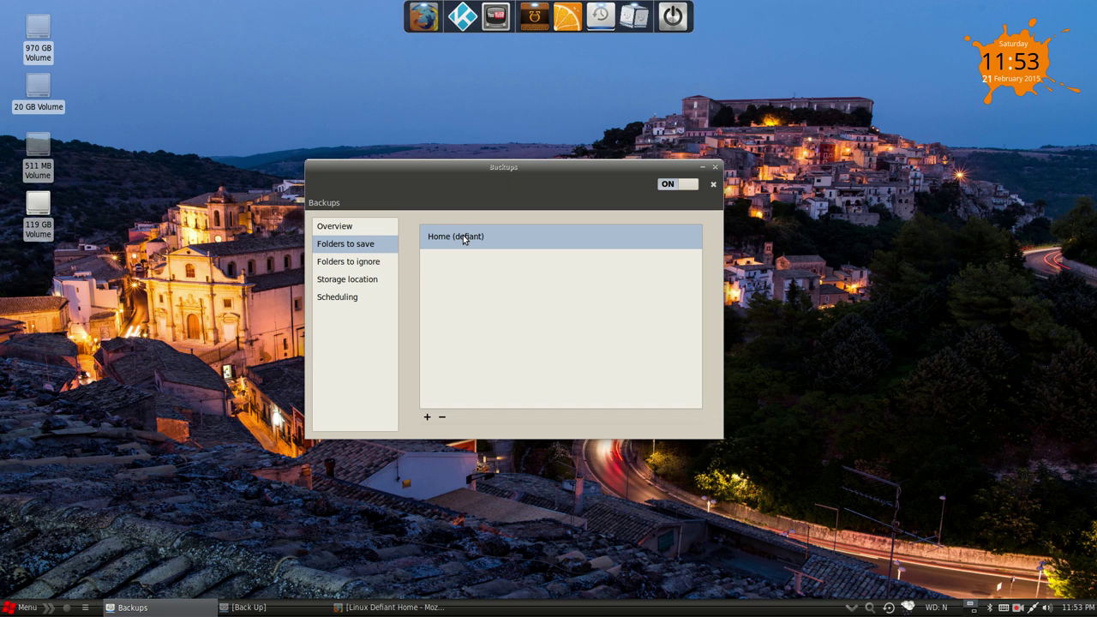
# Review the backup settings for ignored folders, scheduling and storage location, and close the Backups window.
pyautogui.click(348, 264)
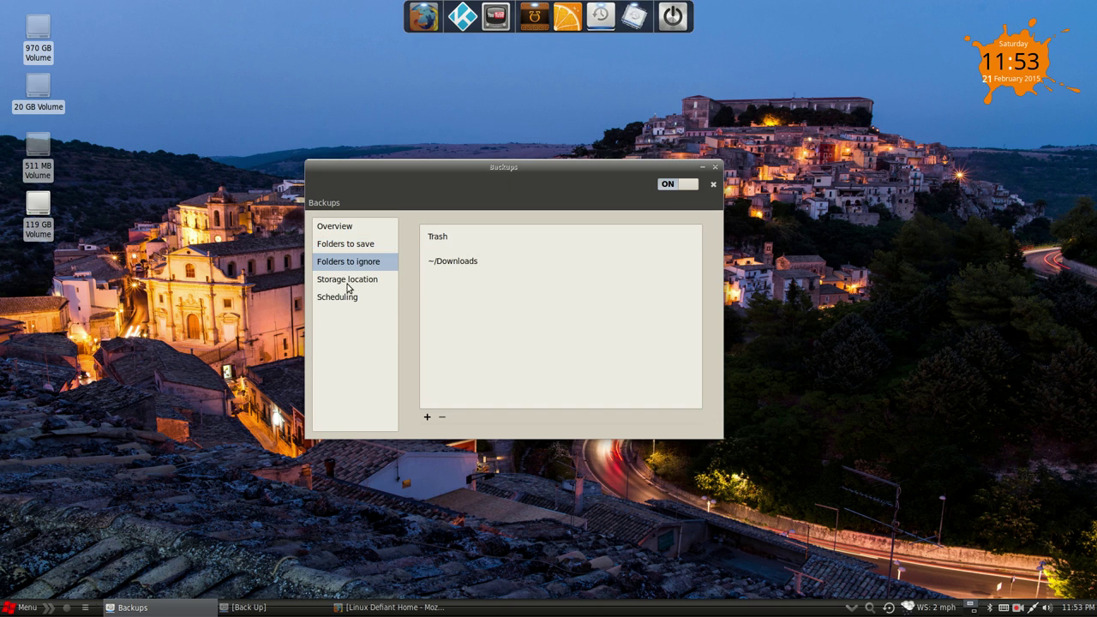
pyautogui.click(347, 283)
pyautogui.click(352, 297)
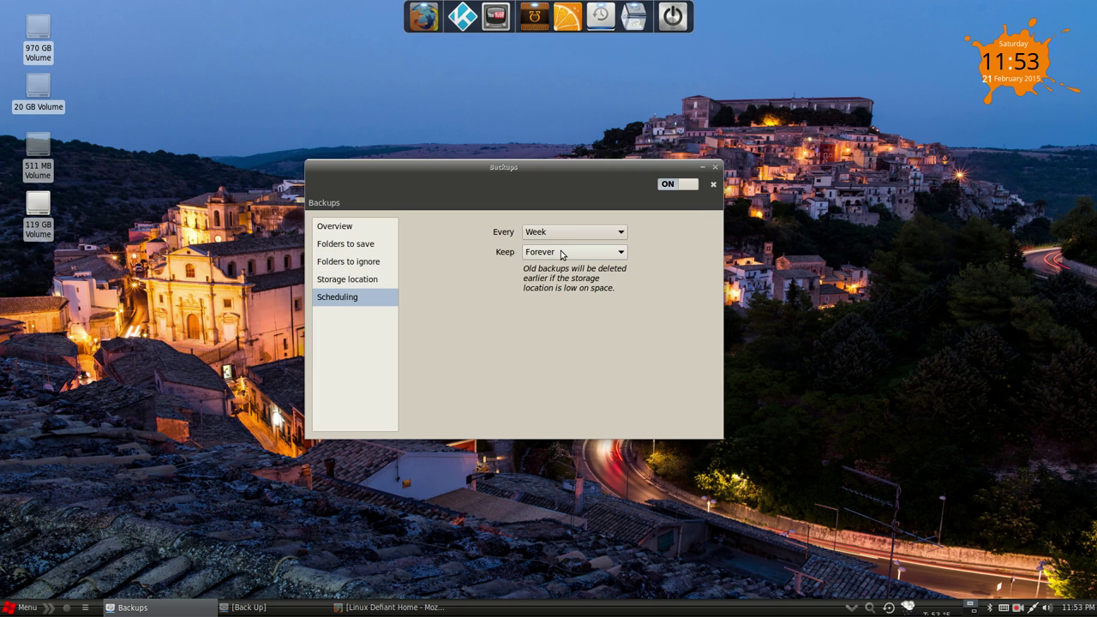
pyautogui.click(329, 284)
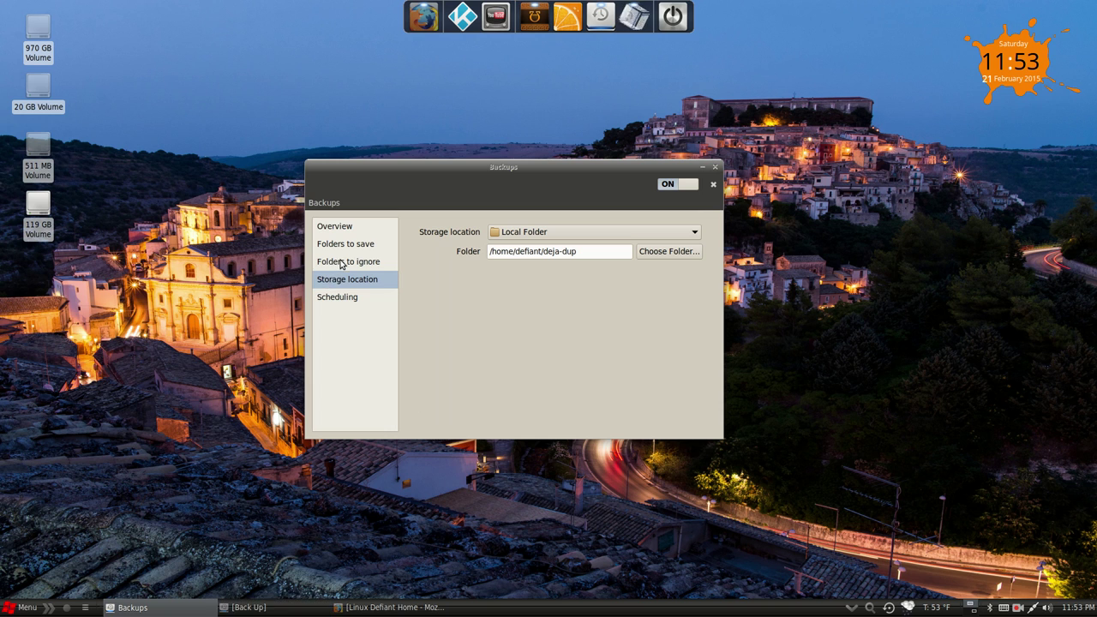
pyautogui.click(715, 167)
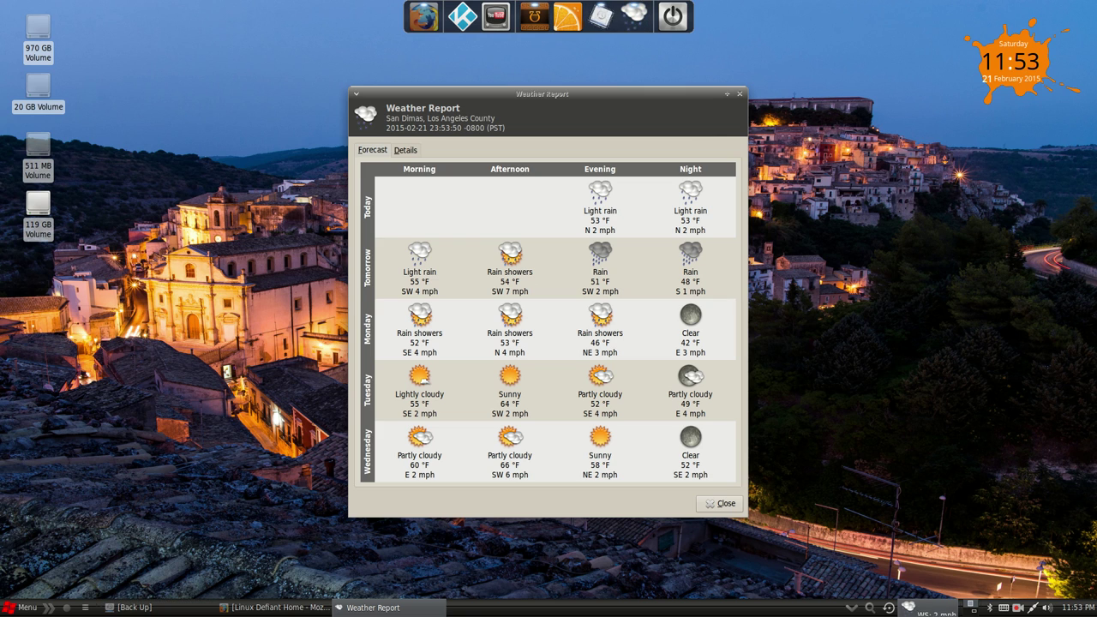
# Close the weather report, and try a catalog search for "pi" in the Kupfer launcher before dismissing it.
pyautogui.press('Escape')
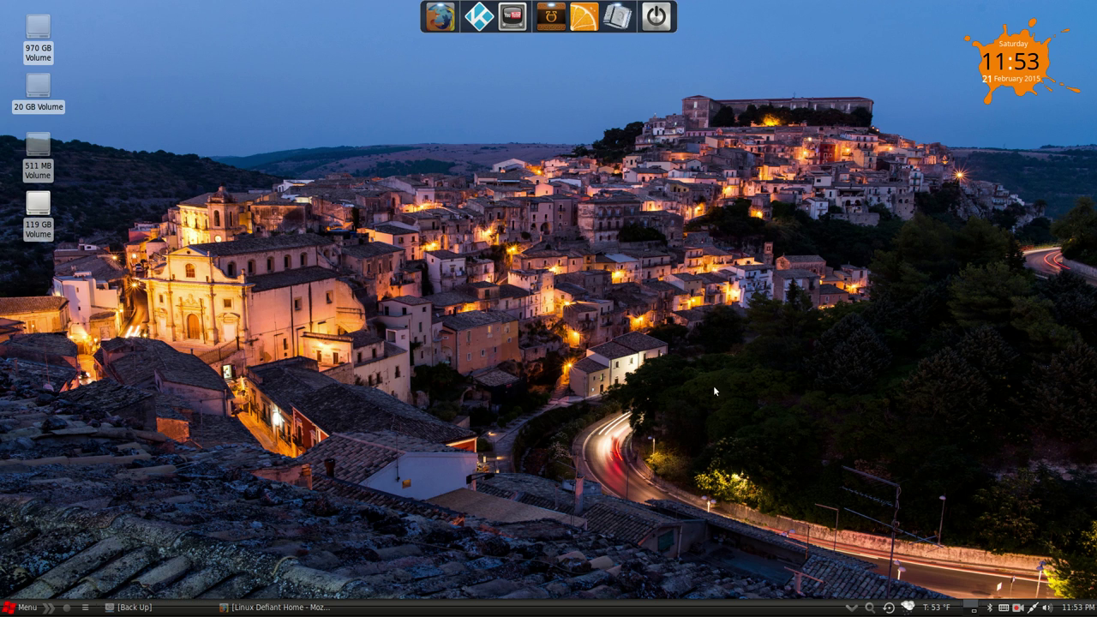
pyautogui.click(870, 607)
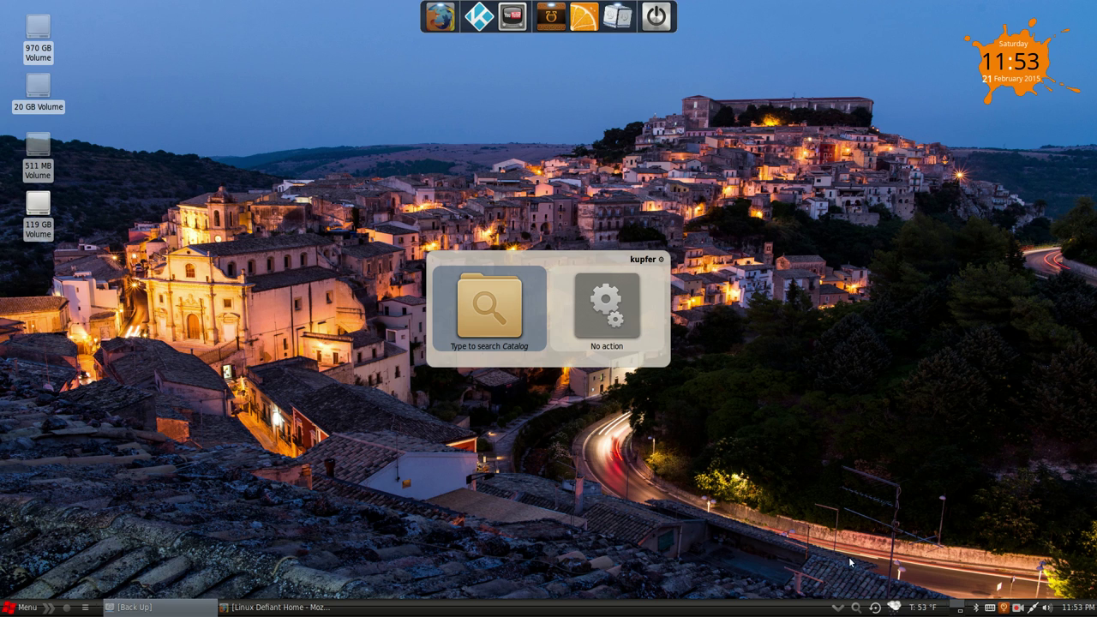
pyautogui.click(648, 262)
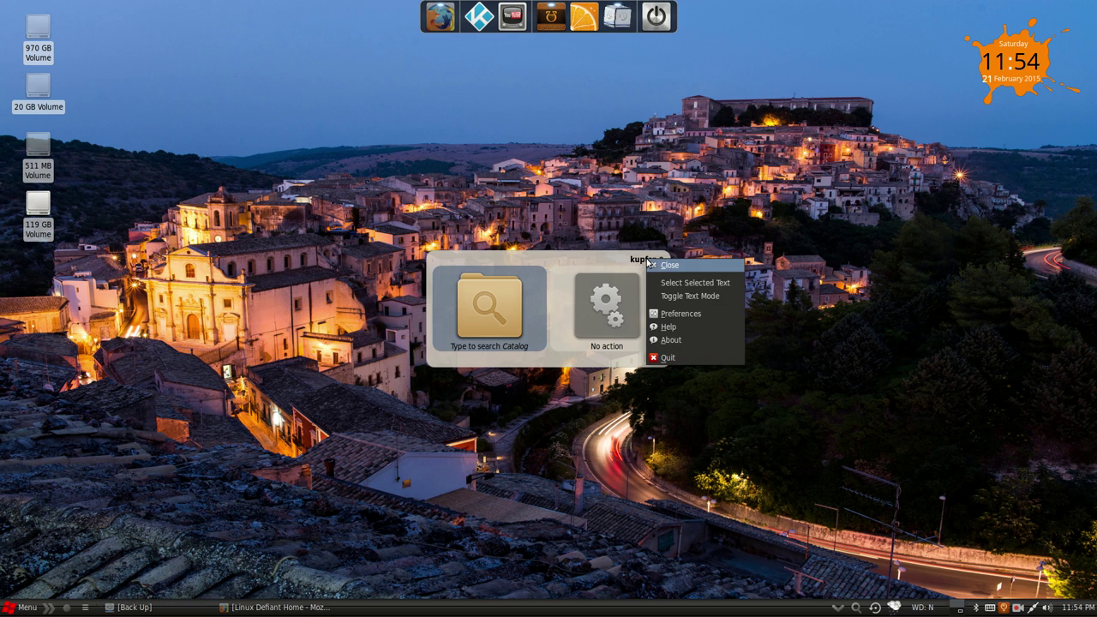
pyautogui.click(512, 275)
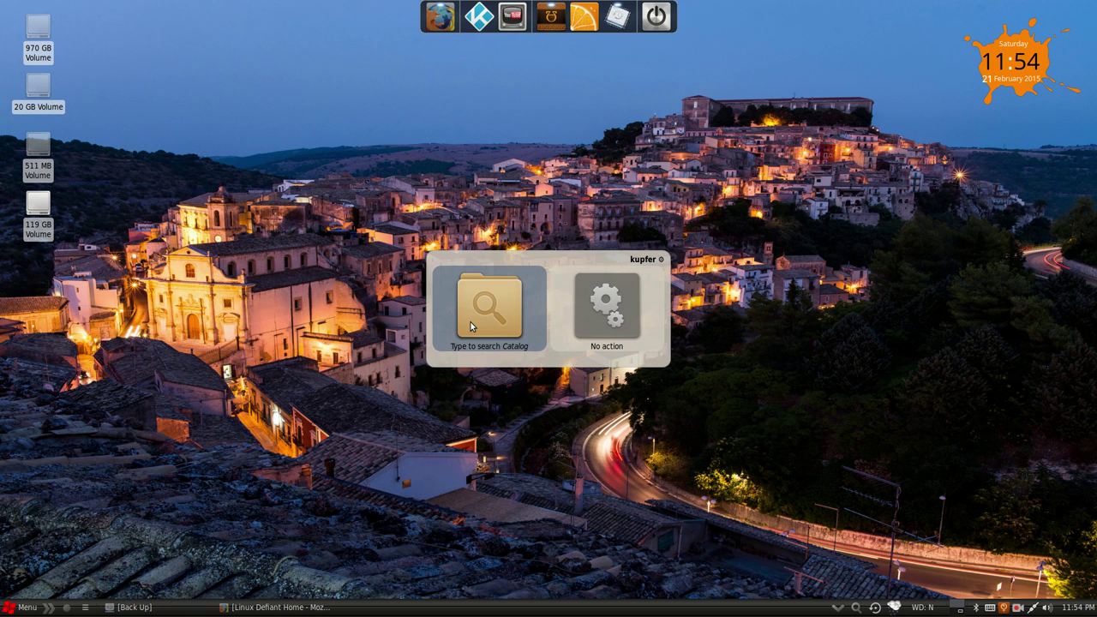
pyautogui.write('pith')
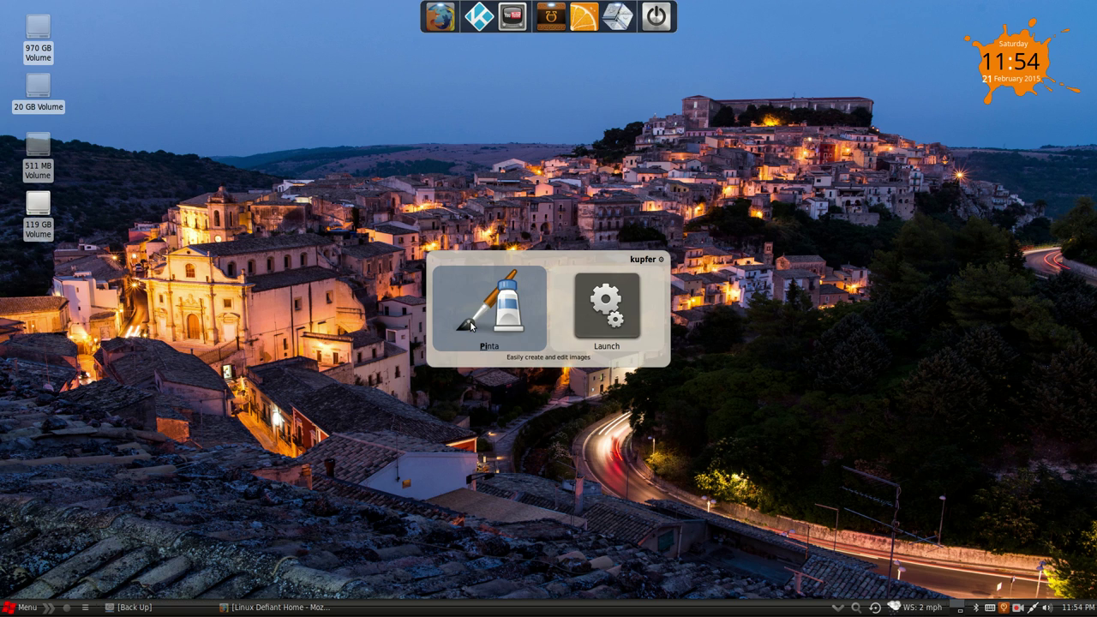
pyautogui.press('BackSpace')
pyautogui.press('BackSpace')
pyautogui.press('BackSpace')
pyautogui.press('BackSpace')
pyautogui.click(841, 403)
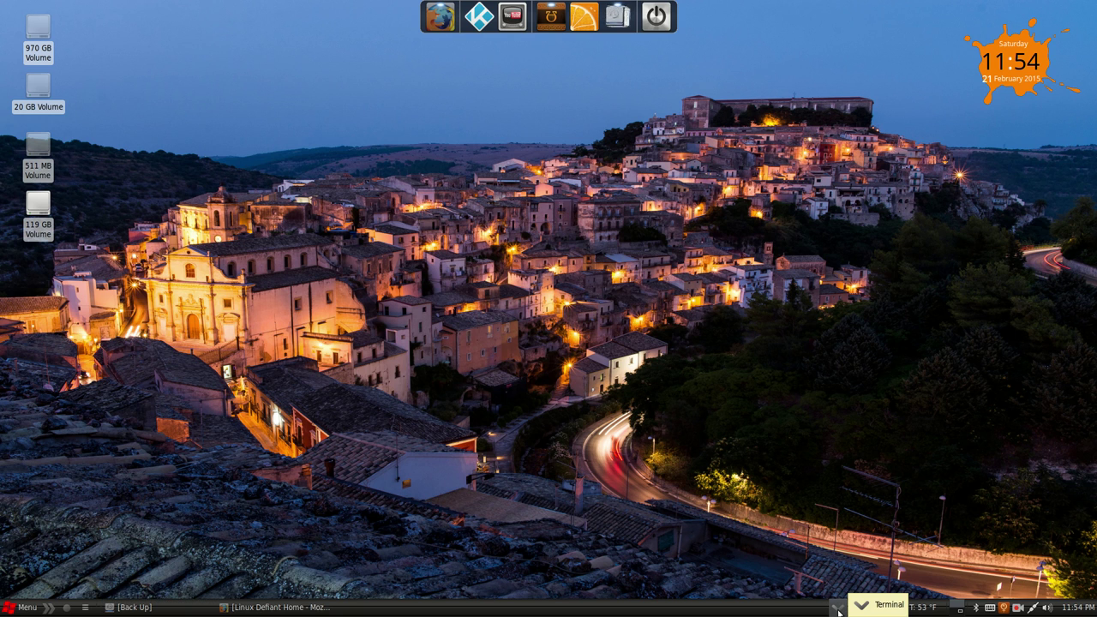
# Show the drop-down terminal over the desktop and hide it again.
pyautogui.click(841, 606)
pyautogui.click(840, 608)
pyautogui.click(839, 607)
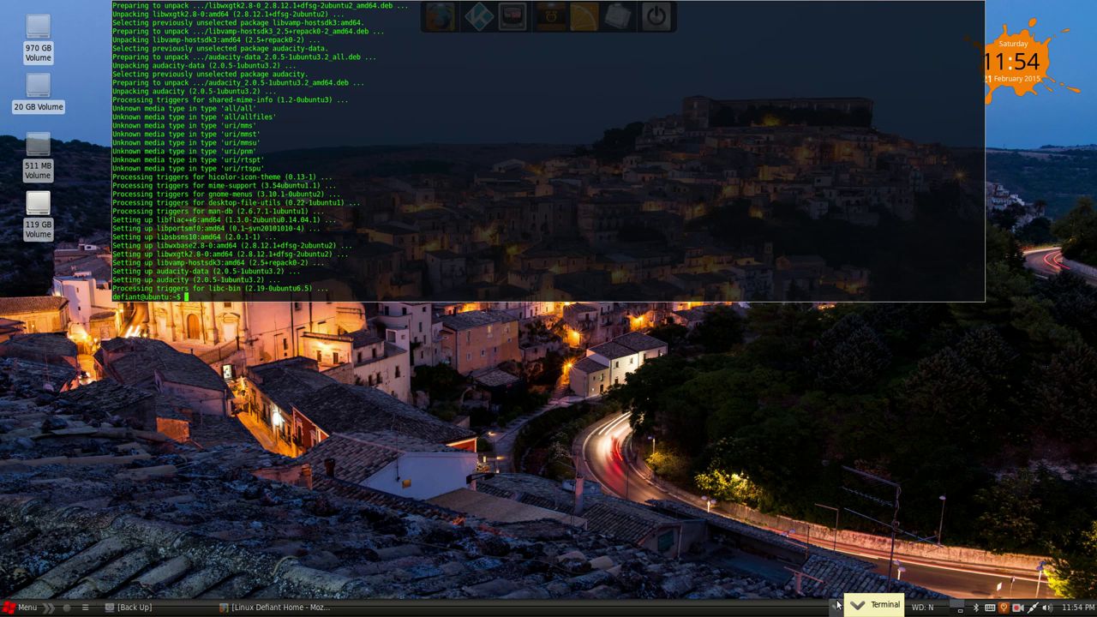
pyautogui.click(839, 608)
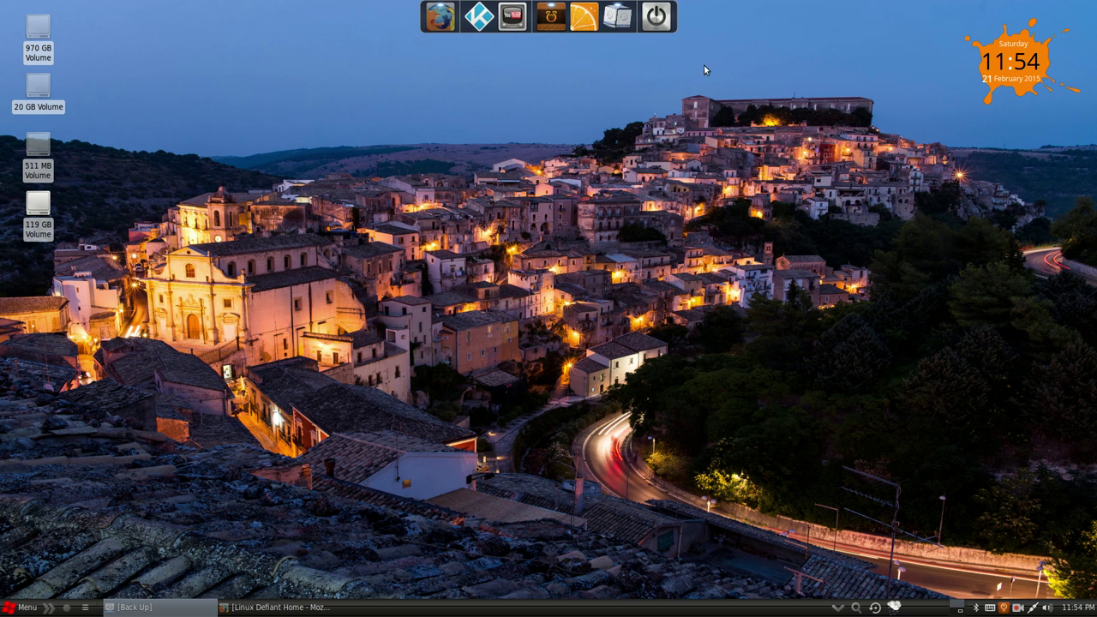
# Bring back the minimized Back Up window, close it without setting a password, and toggle the browser window.
pyautogui.click(617, 22)
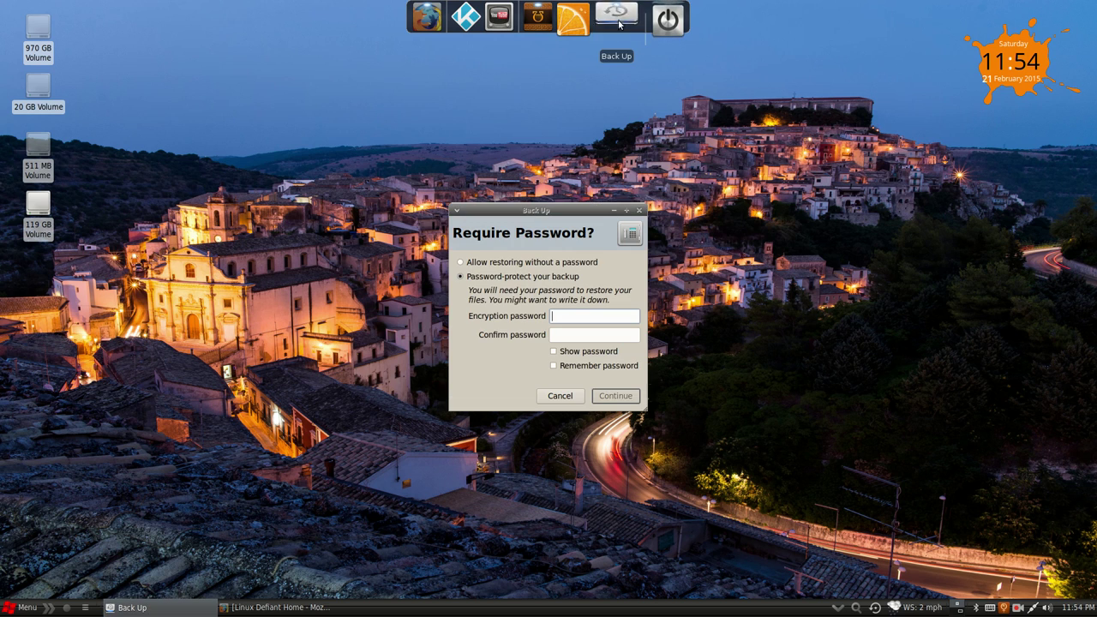
pyautogui.click(638, 211)
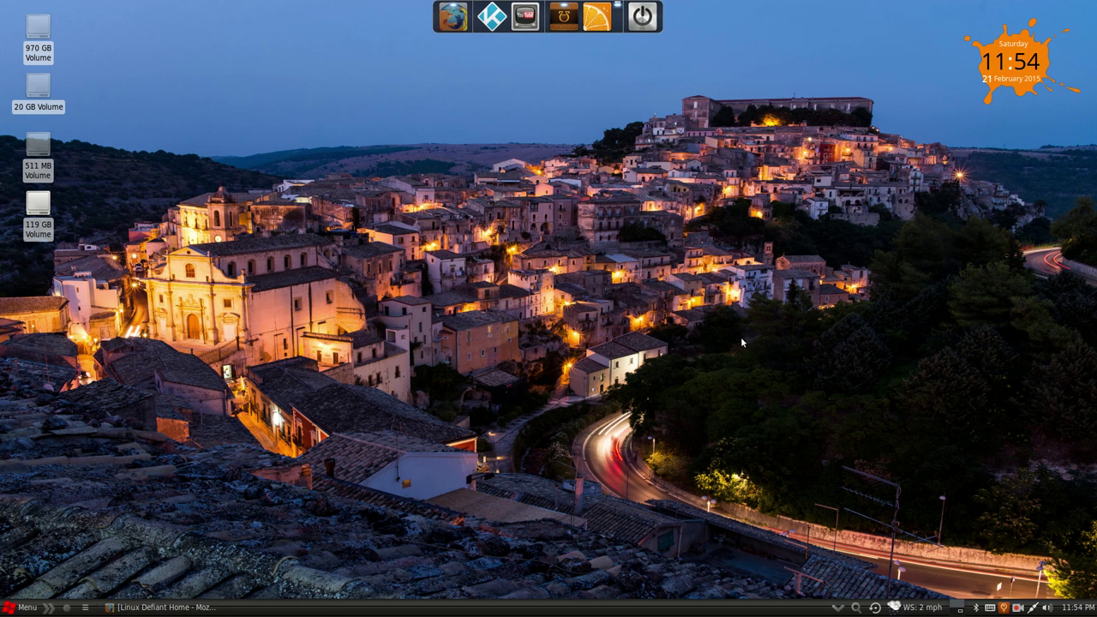
pyautogui.click(191, 609)
pyautogui.click(191, 610)
pyautogui.click(191, 610)
pyautogui.click(191, 609)
# Start the package update in a terminal and browse the application pages of the Slingscold launcher.
pyautogui.click(85, 607)
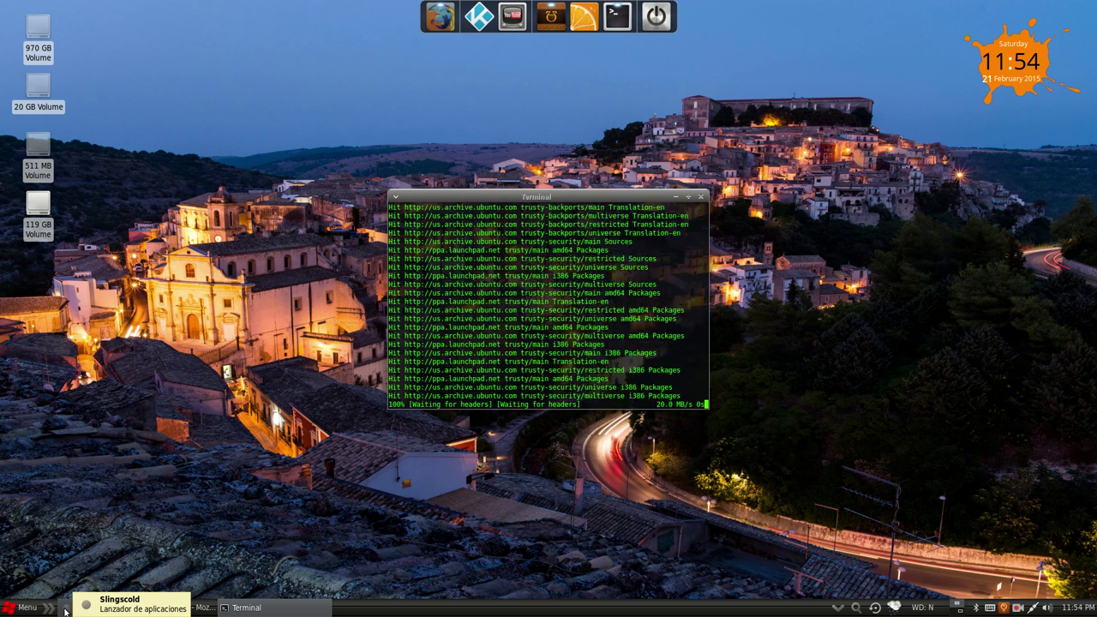
pyautogui.click(65, 611)
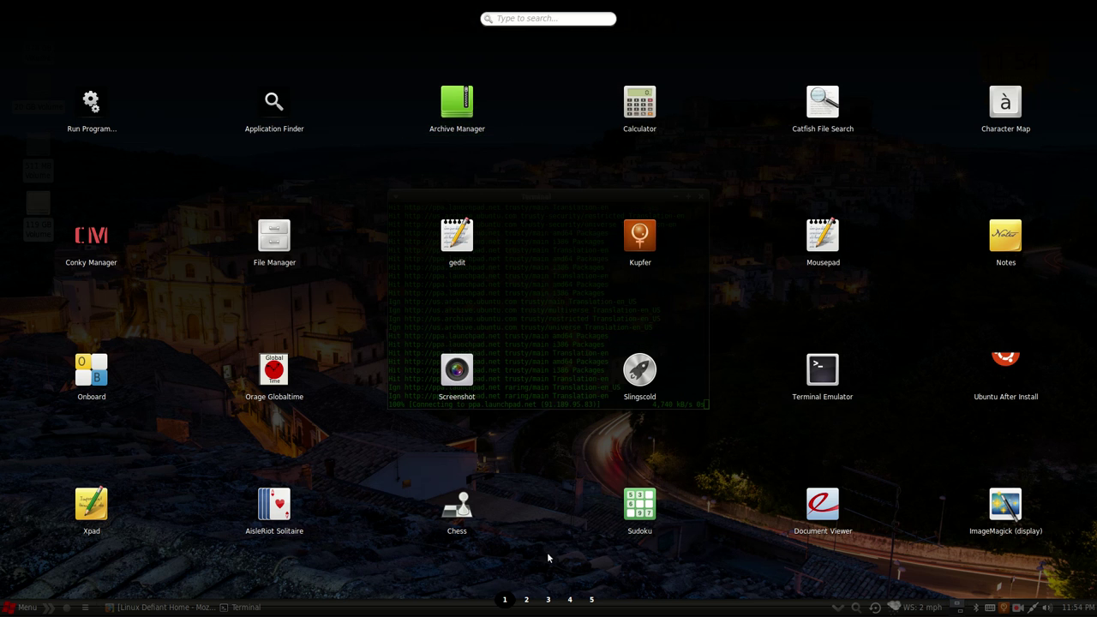
pyautogui.click(527, 599)
pyautogui.click(549, 599)
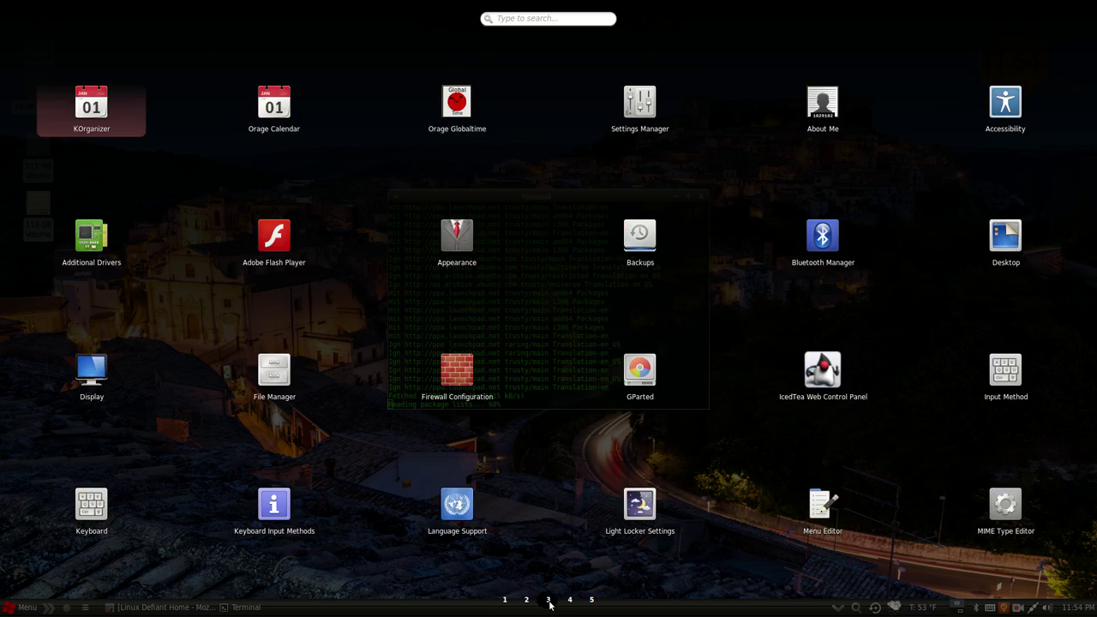
pyautogui.click(570, 601)
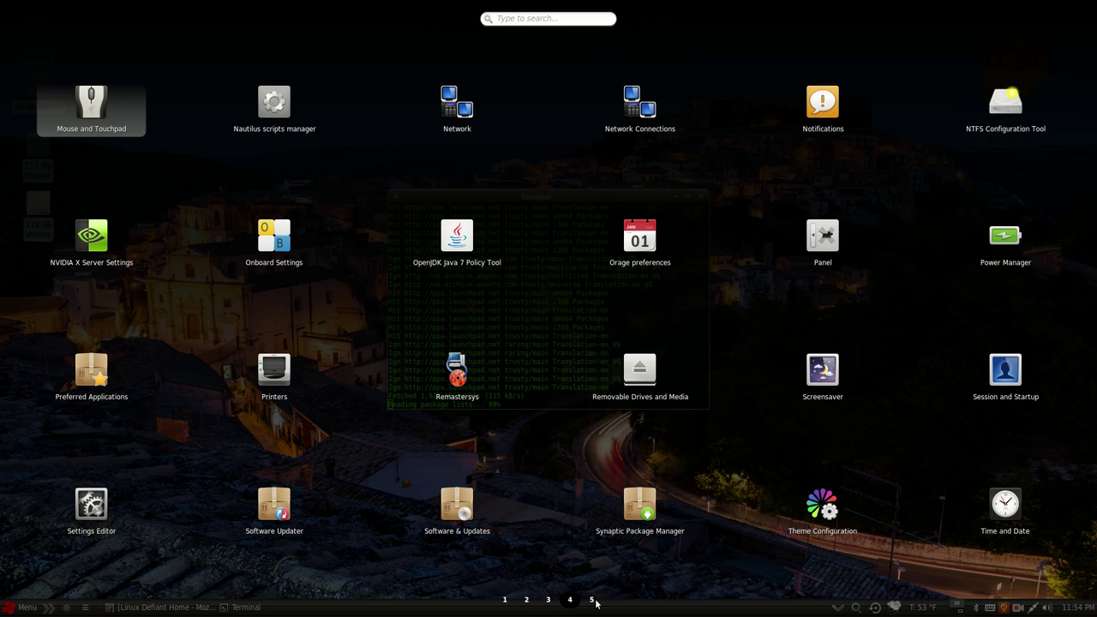
pyautogui.click(596, 603)
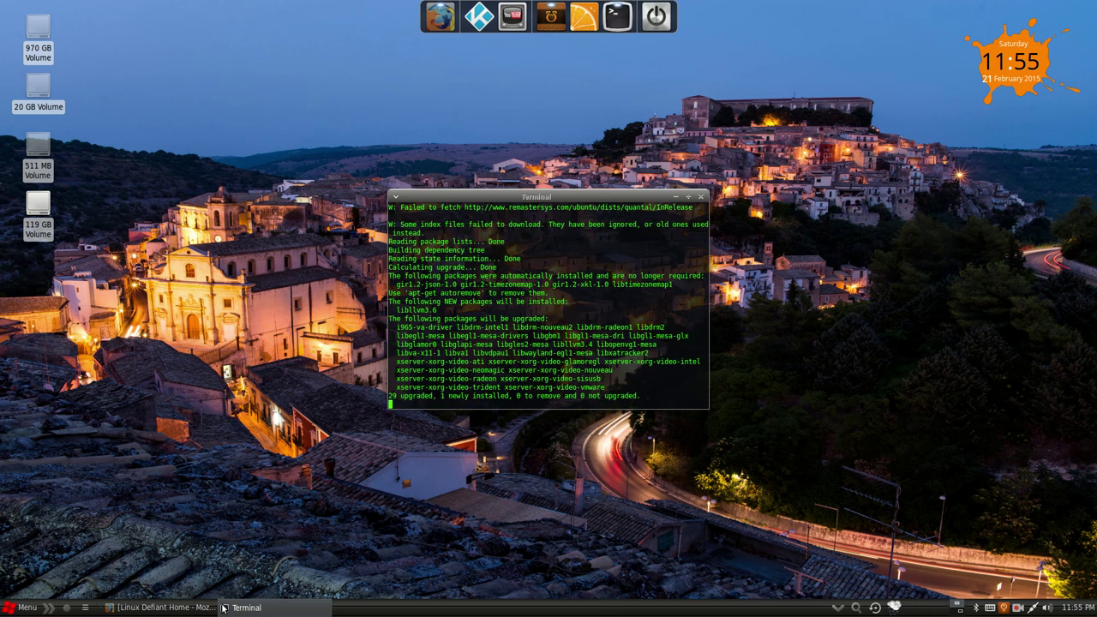
# Save the red menu icon image from the Linux Defiant website as menu-512.png in the Pictures folder, and minimize the browser.
pyautogui.rightClick(9, 608)
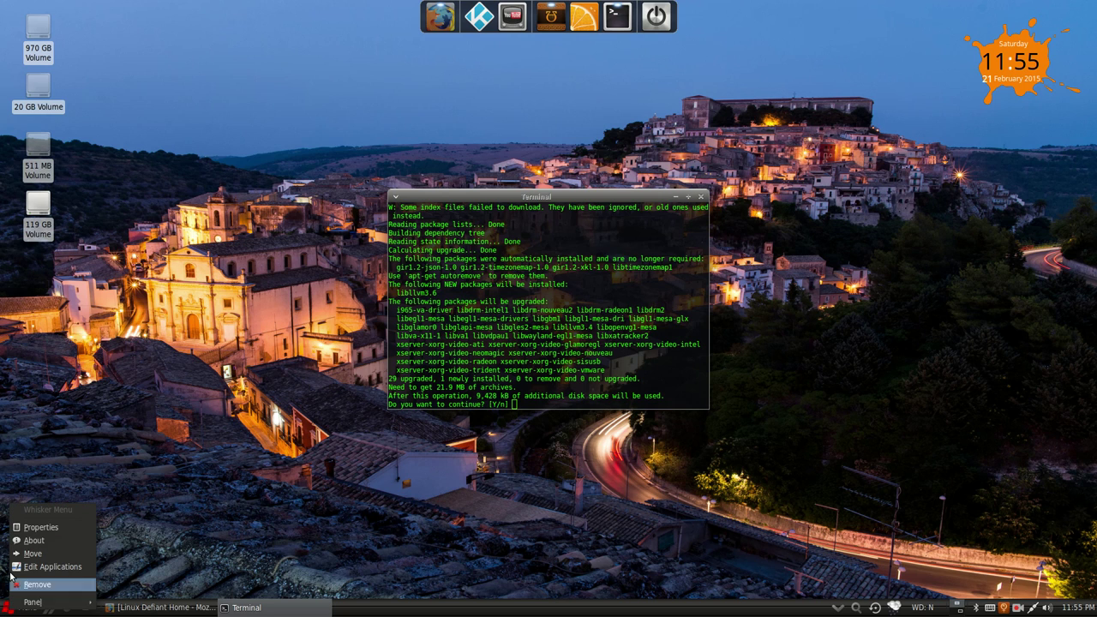
pyautogui.click(156, 605)
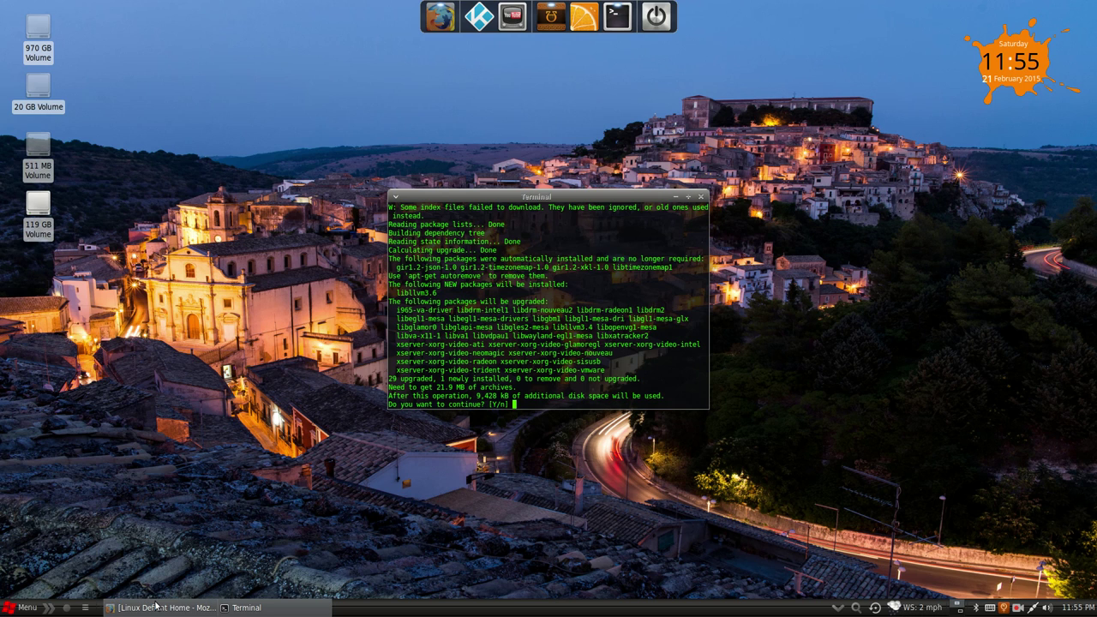
pyautogui.click(156, 605)
pyautogui.rightClick(322, 114)
pyautogui.click(324, 114)
pyautogui.rightClick(565, 342)
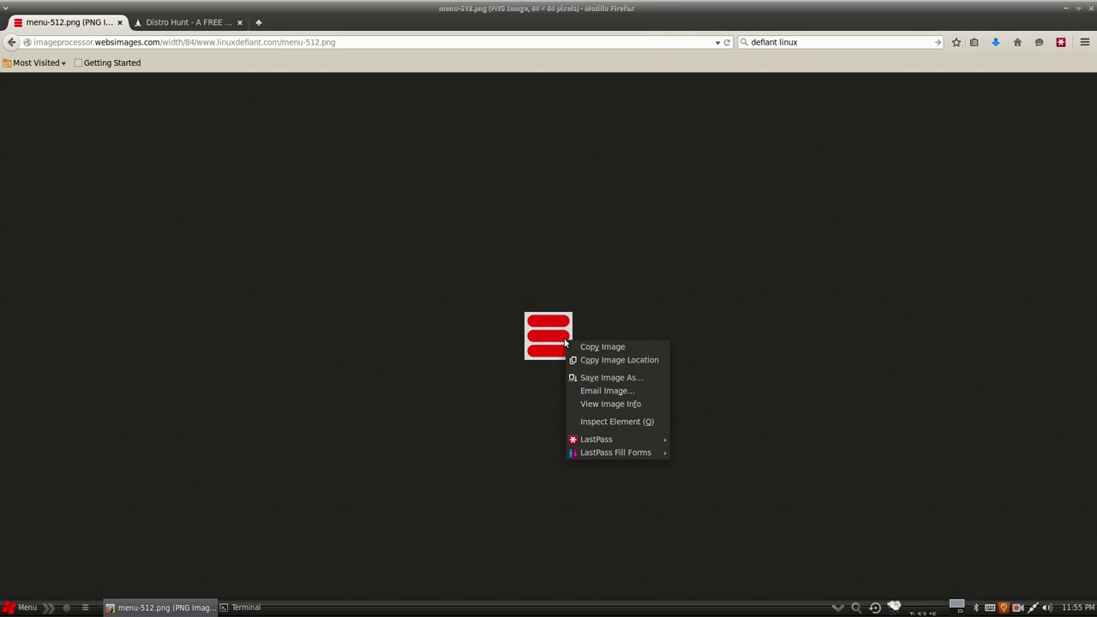
pyautogui.click(602, 379)
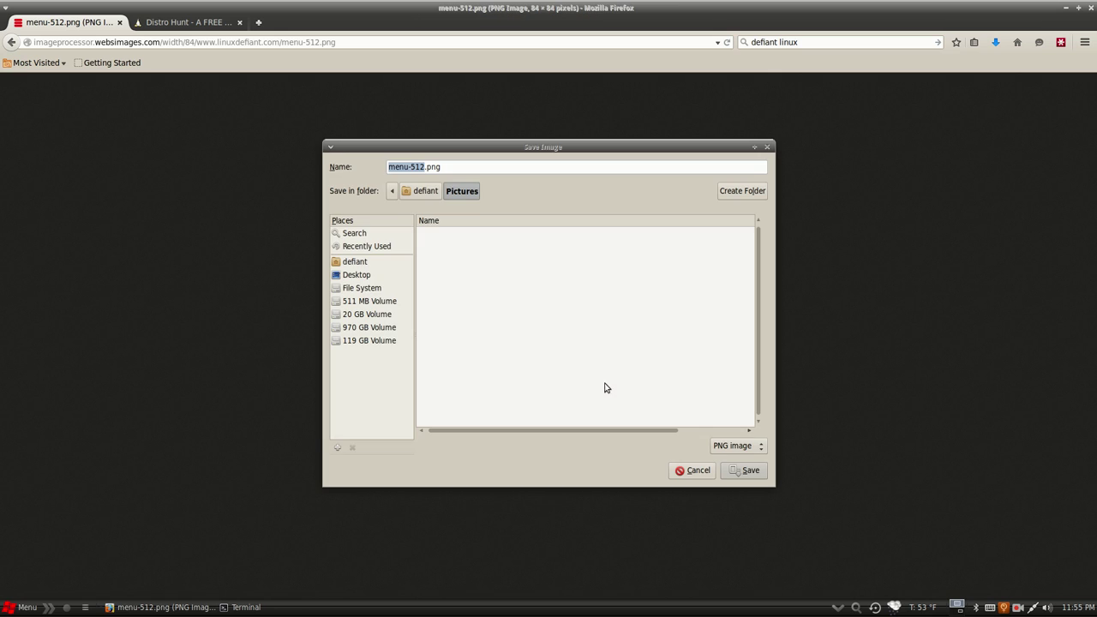
pyautogui.click(750, 471)
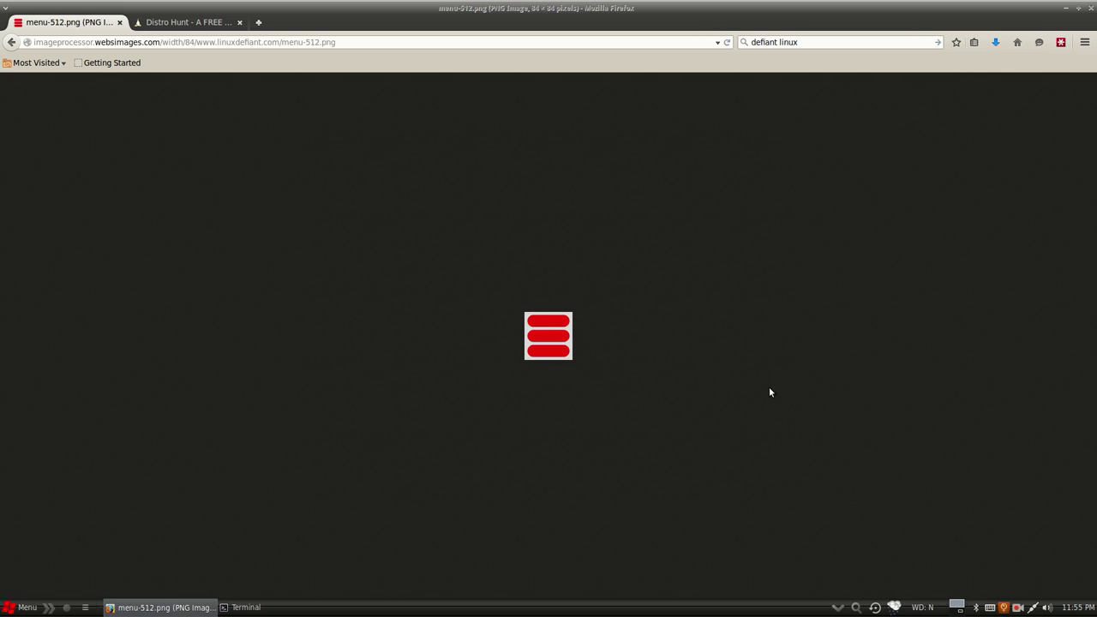
pyautogui.click(1068, 10)
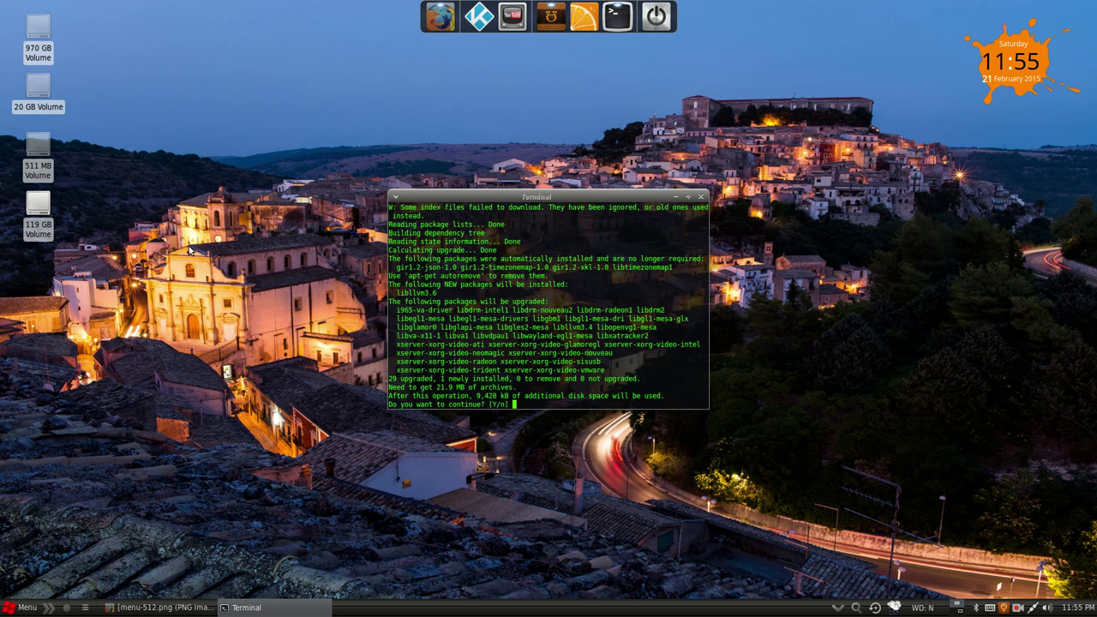
# Set the Whisker Menu panel button's icon to menu-512.png from the Pictures folder and close its properties.
pyautogui.rightClick(21, 607)
pyautogui.click(36, 535)
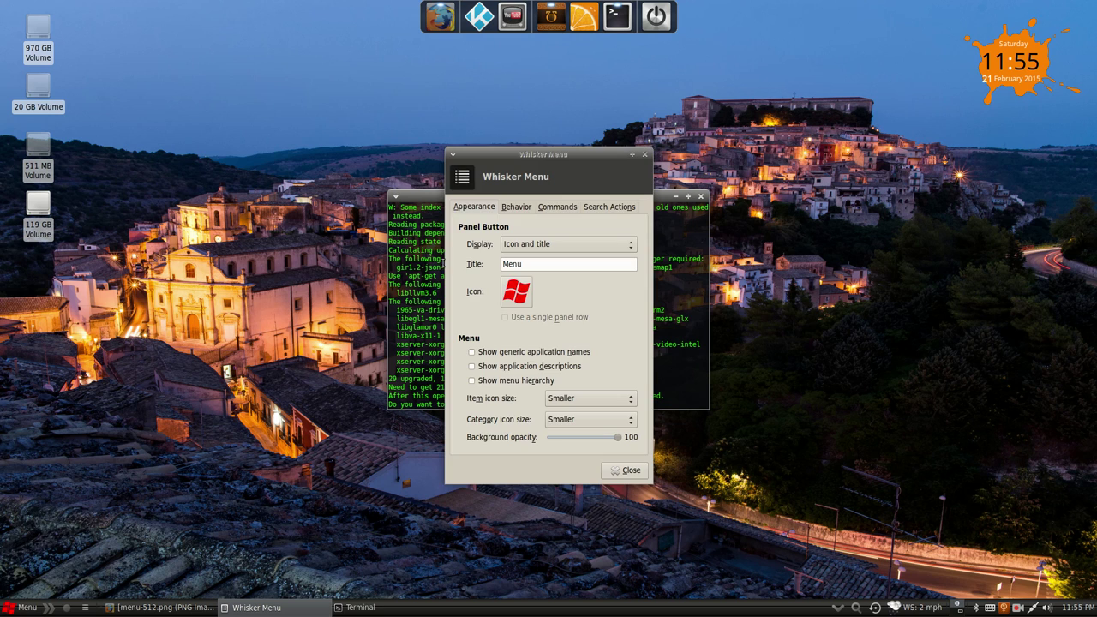
pyautogui.click(516, 293)
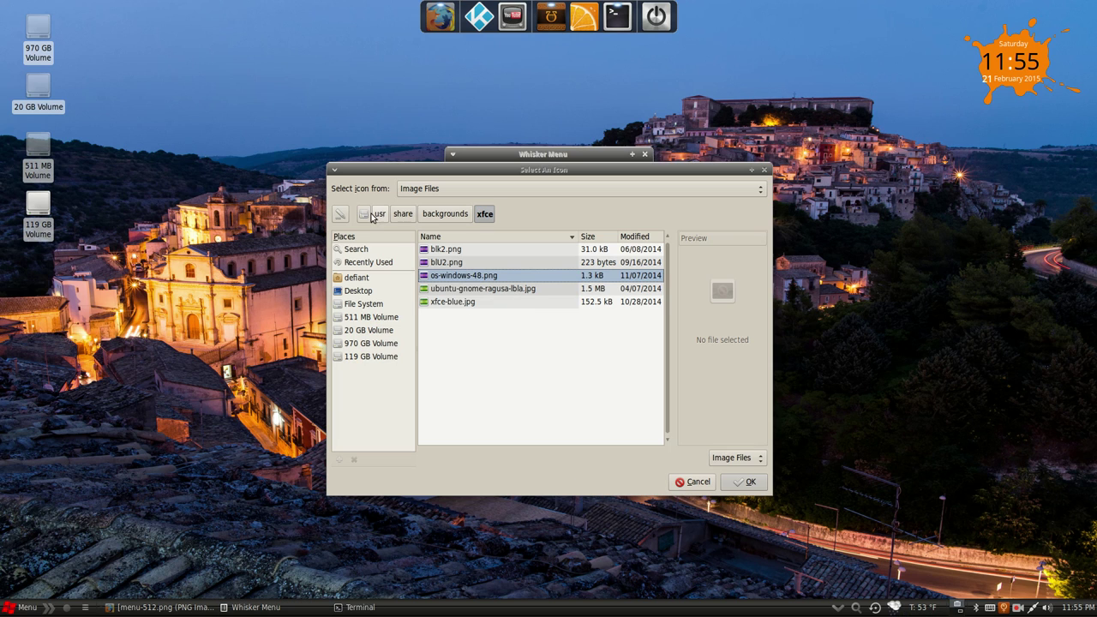
pyautogui.click(363, 280)
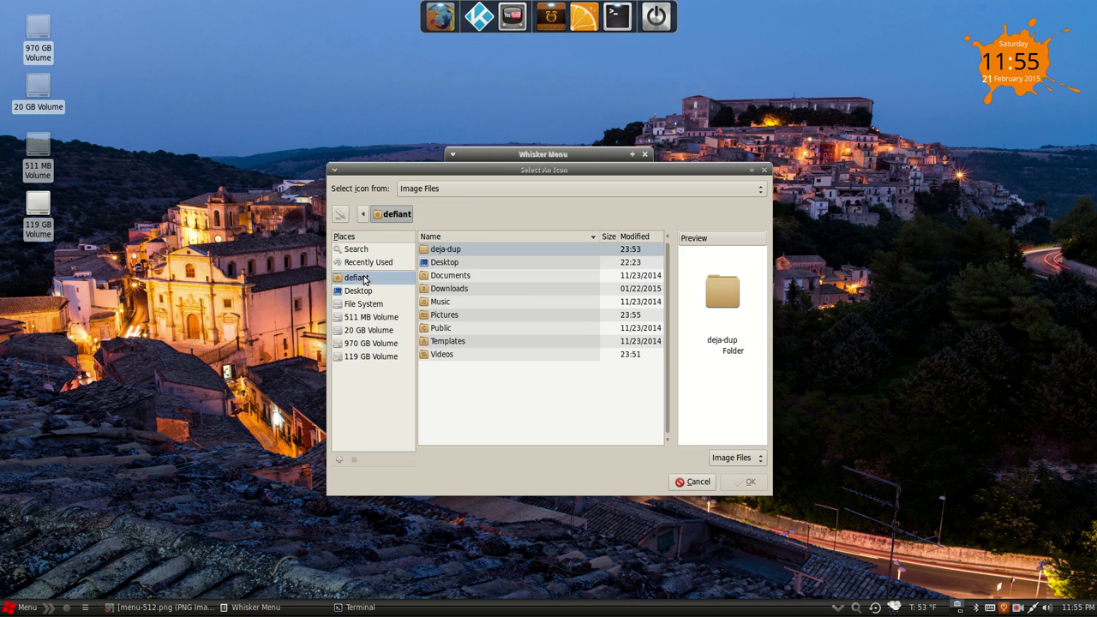
pyautogui.doubleClick(446, 314)
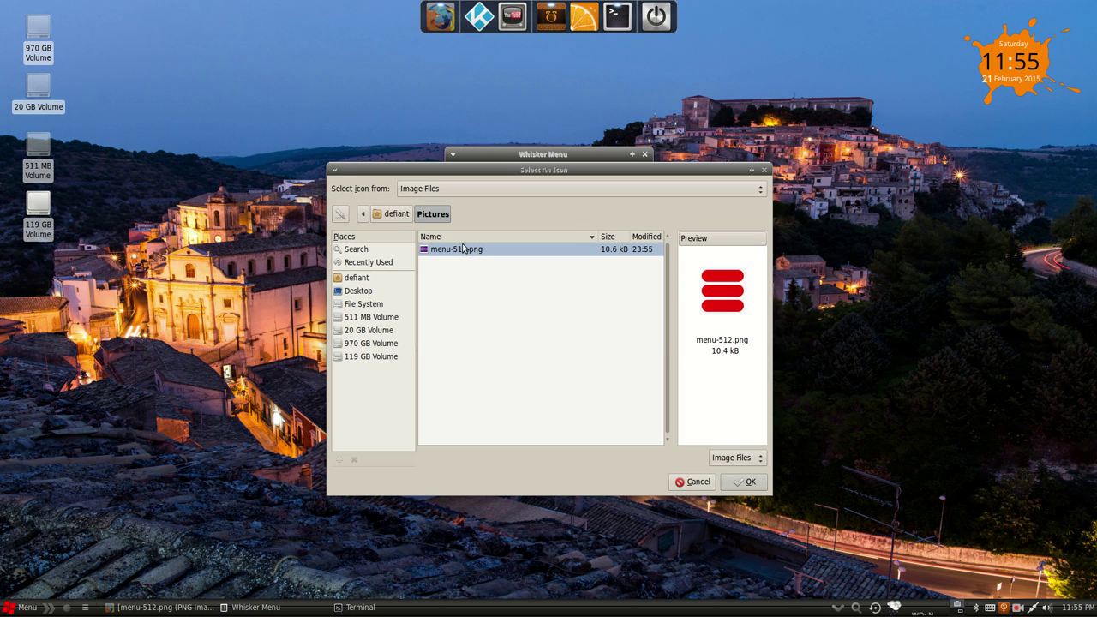
pyautogui.doubleClick(457, 250)
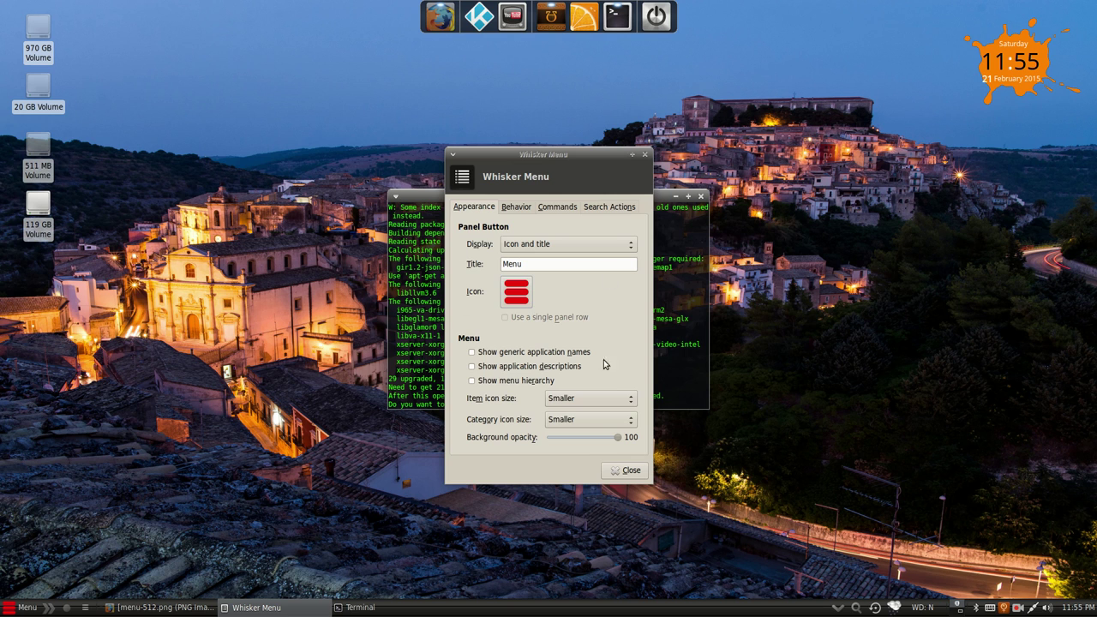
pyautogui.click(624, 471)
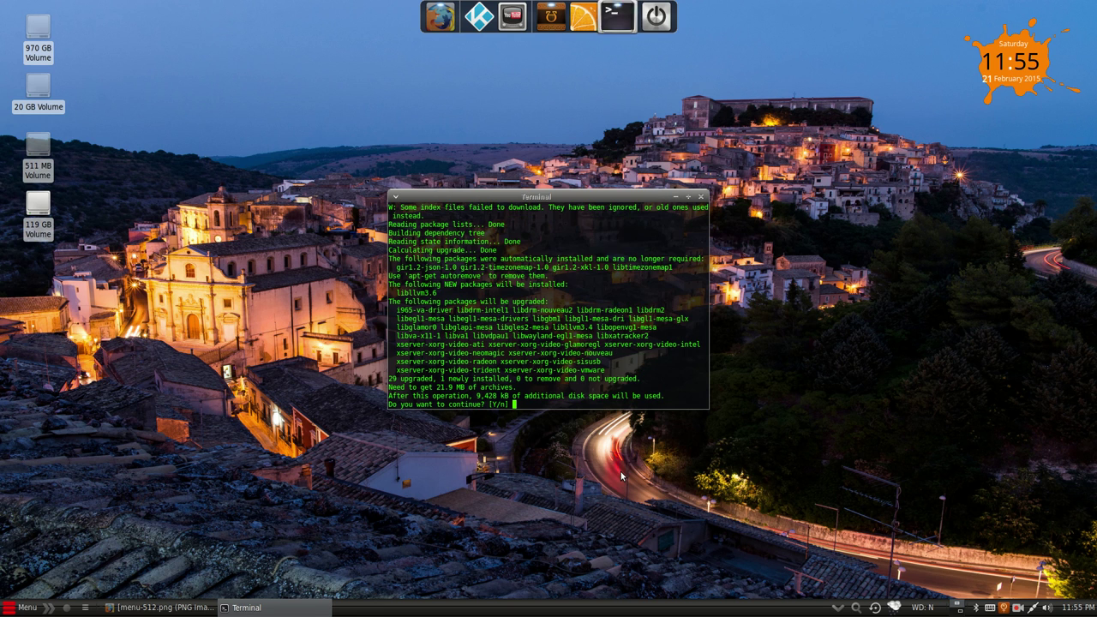
# Check the applications menu with its new icon, and answer y to continue the package upgrade in the terminal.
pyautogui.click(9, 609)
pyautogui.click(9, 609)
pyautogui.click(8, 609)
pyautogui.click(9, 609)
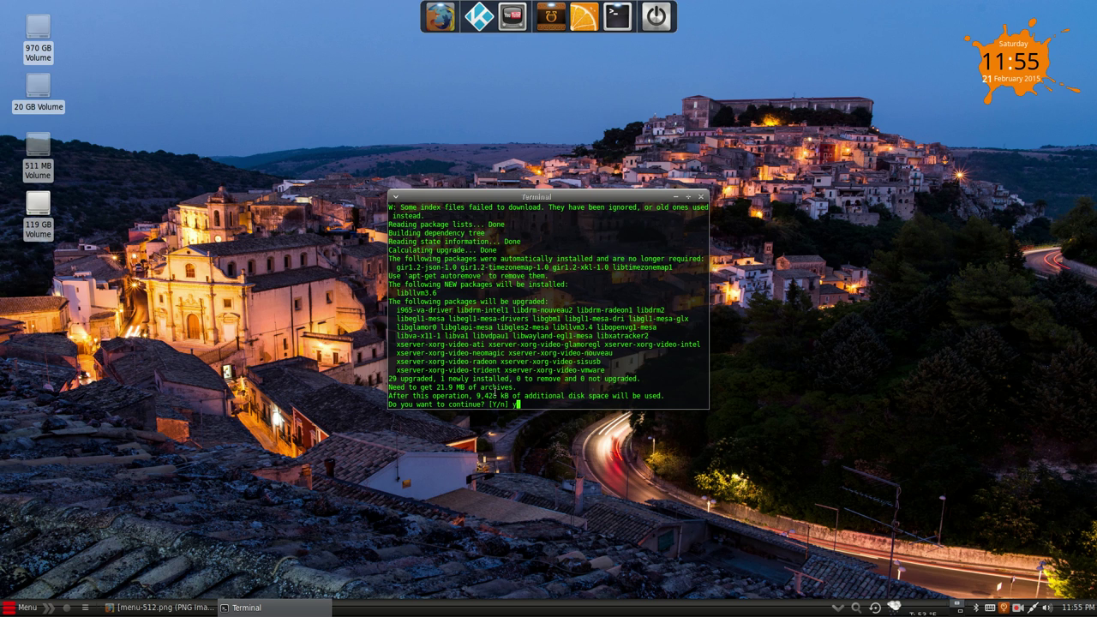
pyautogui.press('Return')
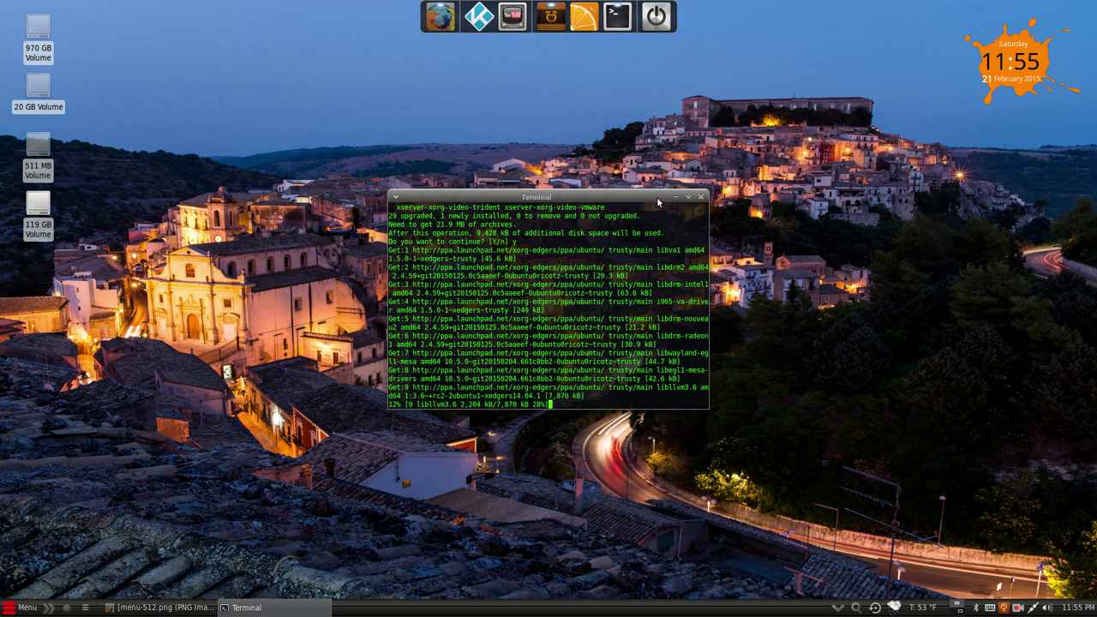
# Look at the panel's home folder directory listing and compare it with the neighbouring application launchers.
pyautogui.click(47, 608)
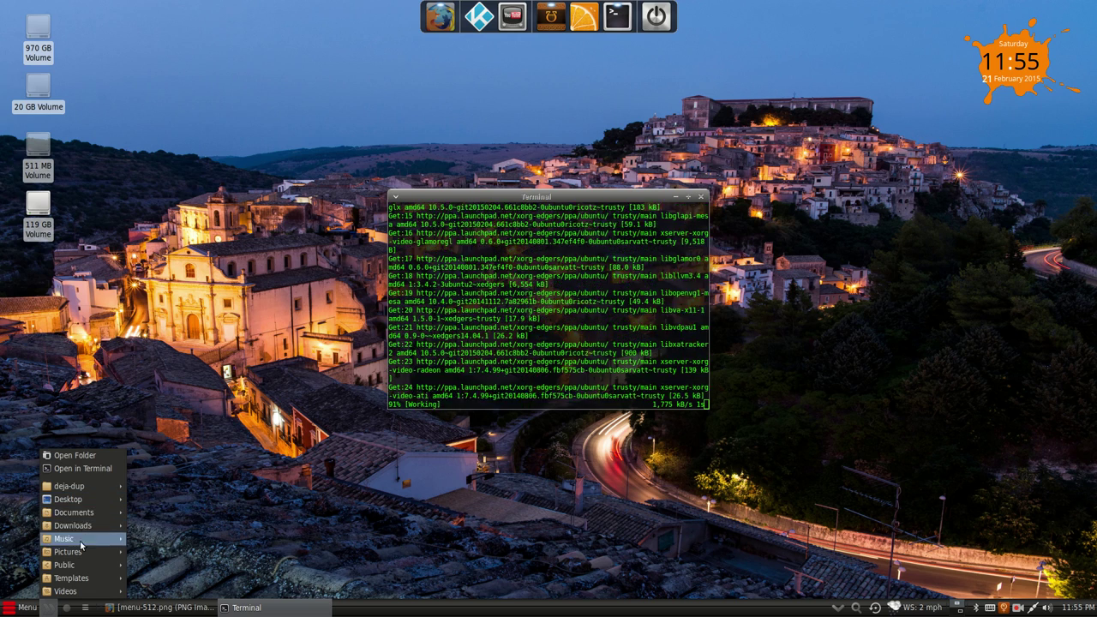
pyautogui.click(27, 608)
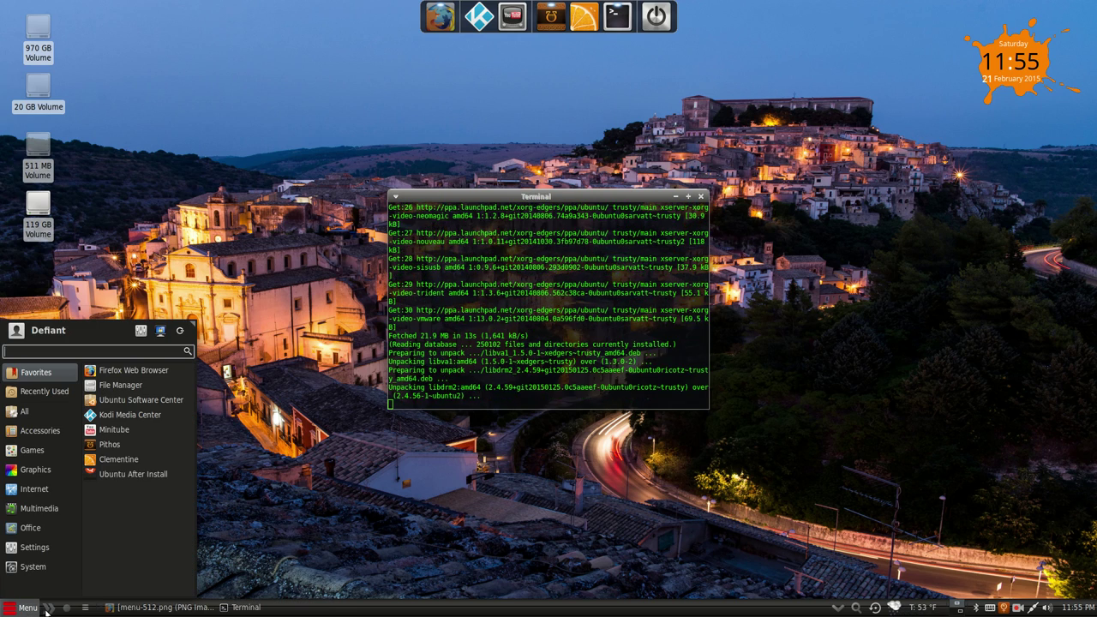
pyautogui.click(47, 610)
pyautogui.click(48, 609)
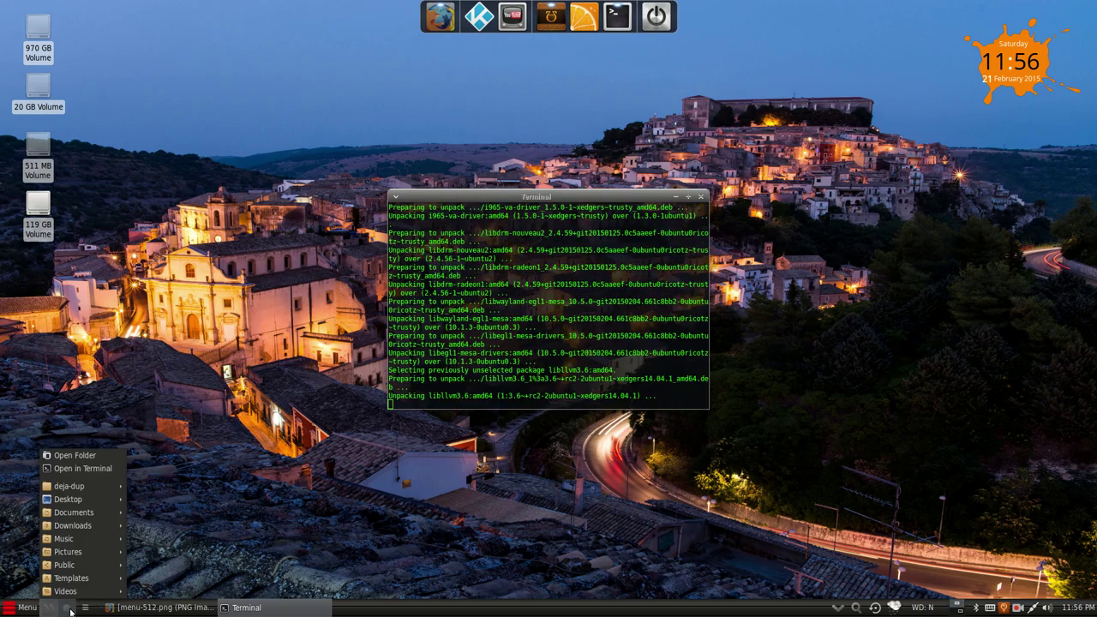
pyautogui.click(71, 611)
pyautogui.click(71, 612)
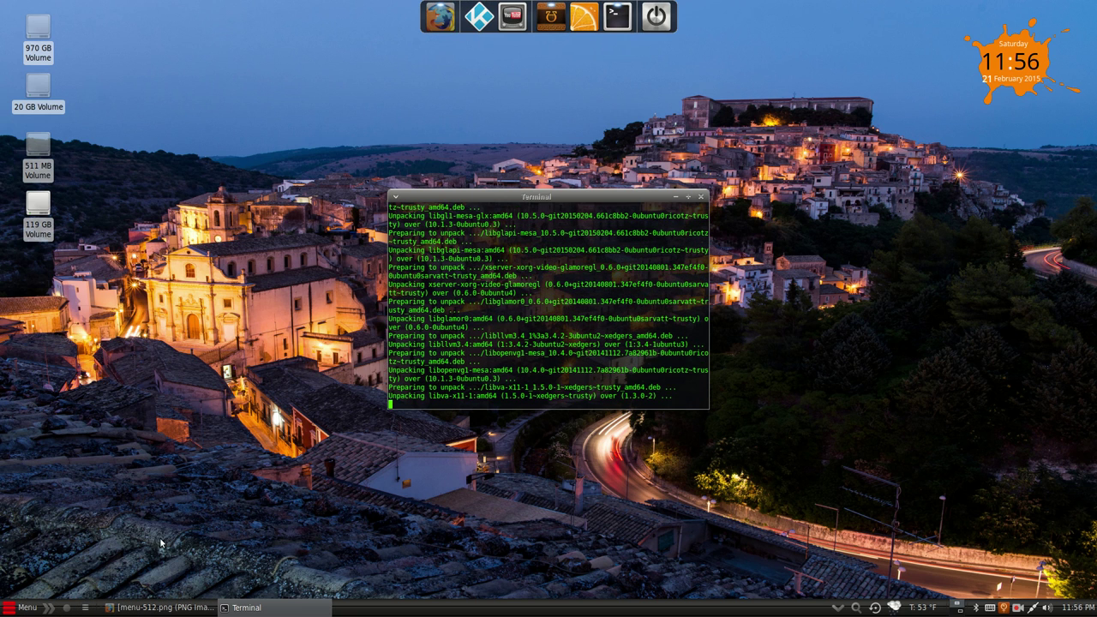
# Browse the applications menu by category, including Favorites, Accessories, Games, Graphics, Internet, Multimedia, Office, Settings and System.
pyautogui.click(36, 609)
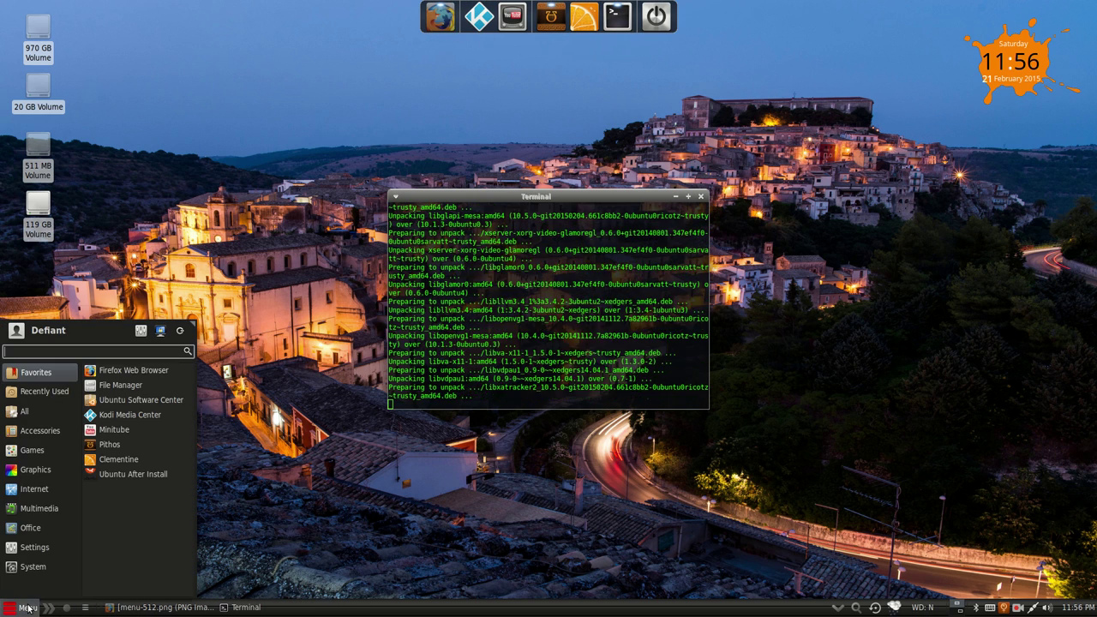
pyautogui.click(38, 414)
pyautogui.click(38, 374)
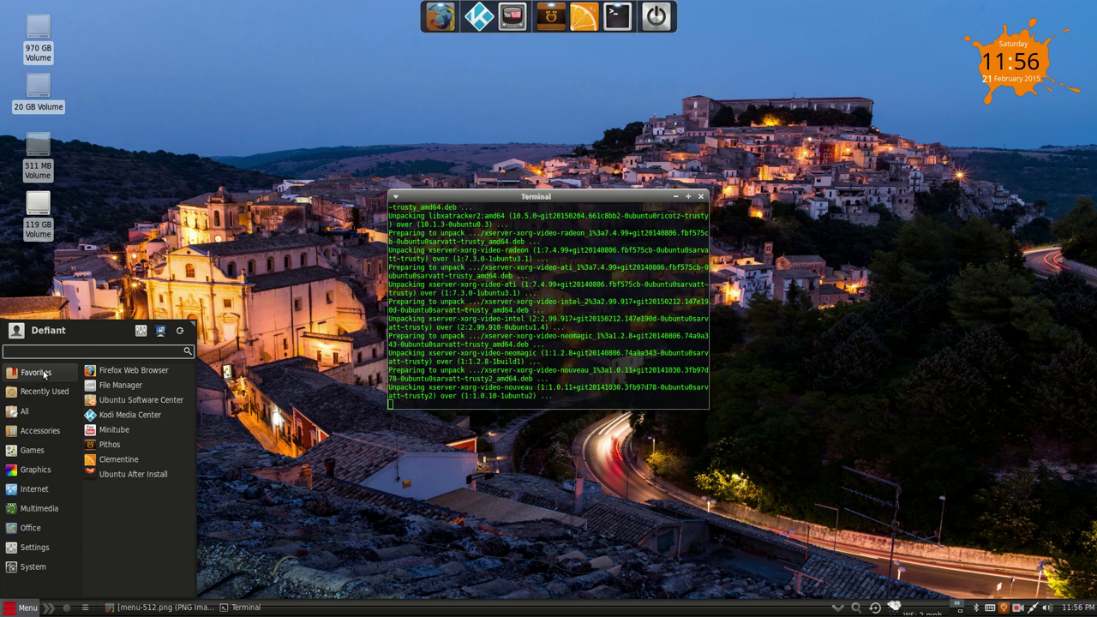
pyautogui.moveTo(40, 431)
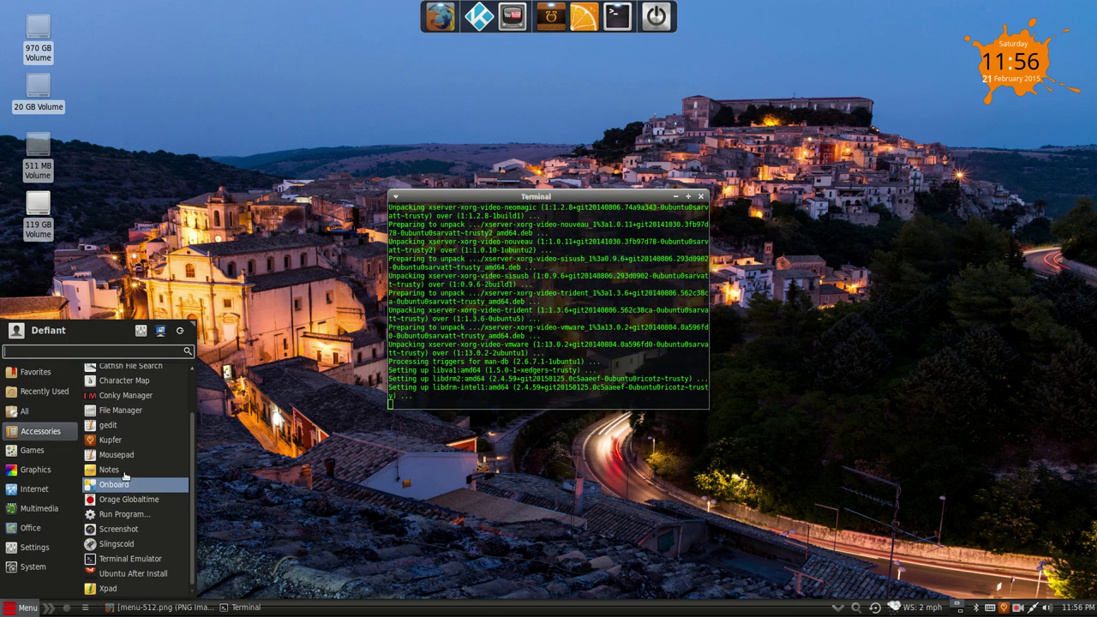
pyautogui.click(38, 450)
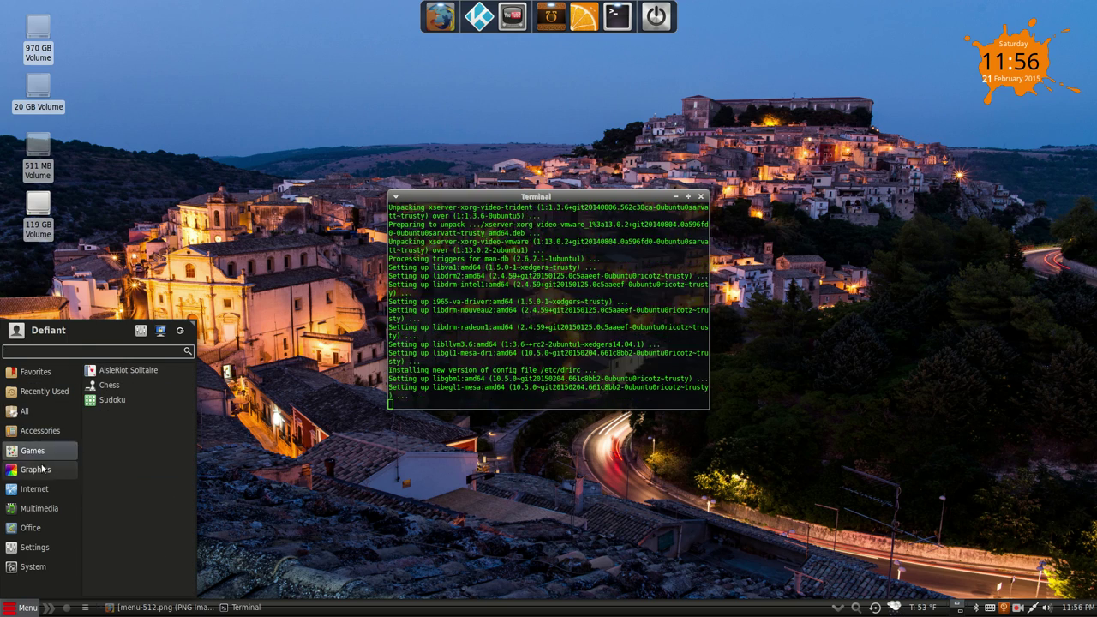
pyautogui.click(38, 470)
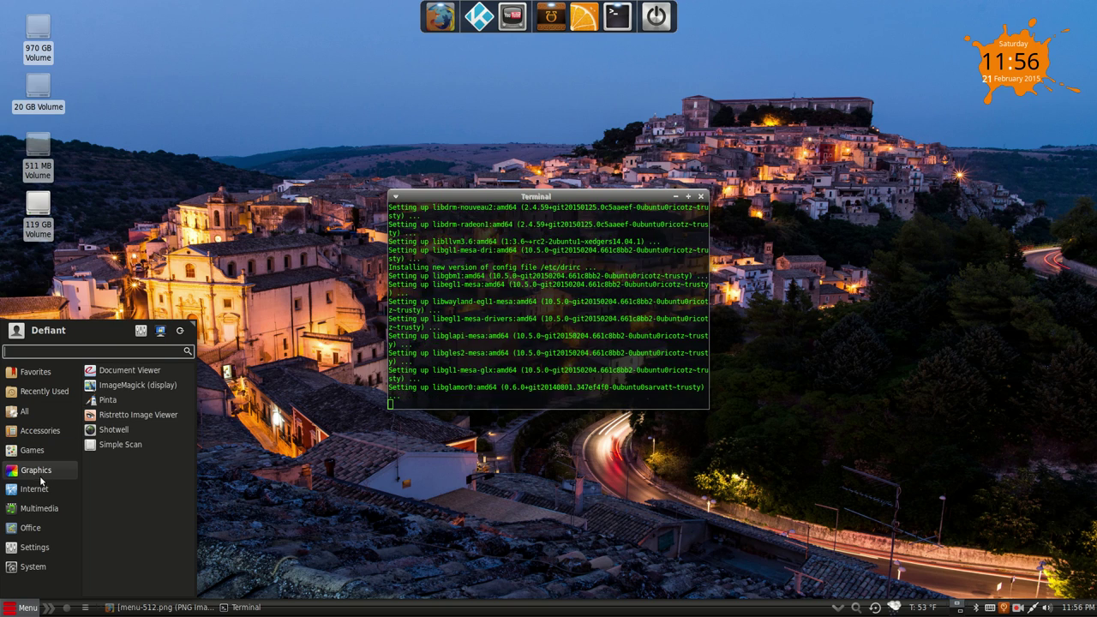
pyautogui.click(37, 490)
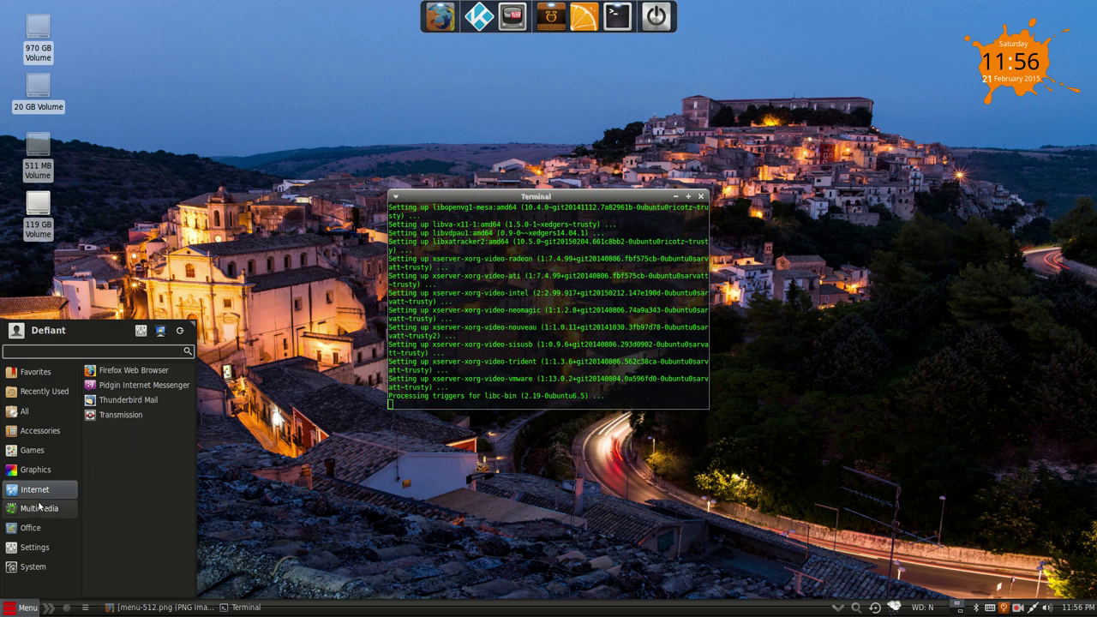
pyautogui.click(40, 510)
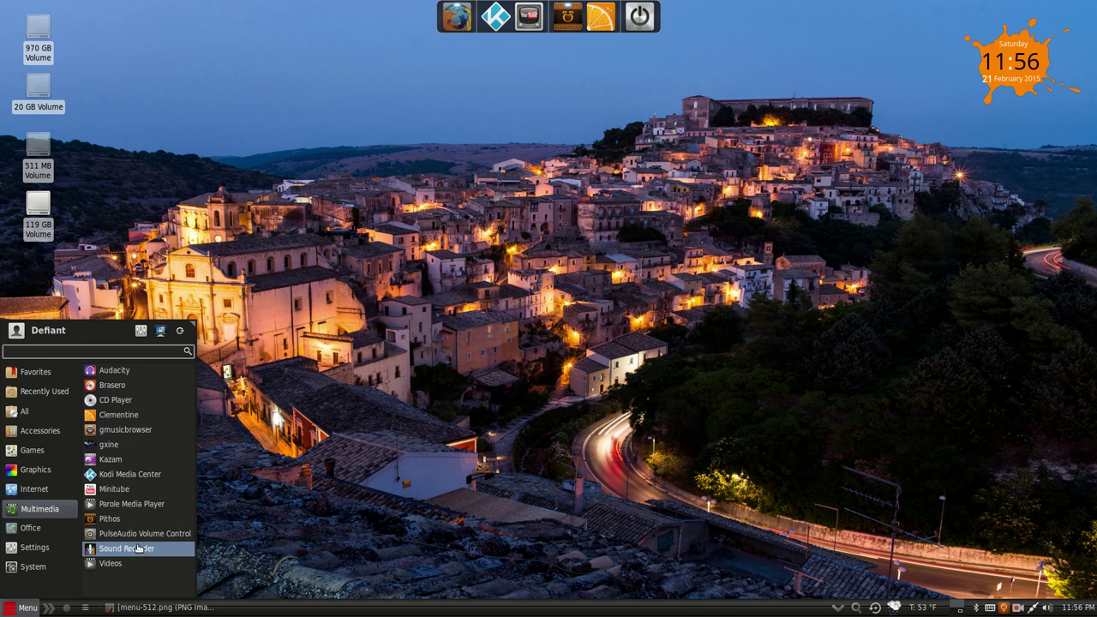
pyautogui.click(56, 533)
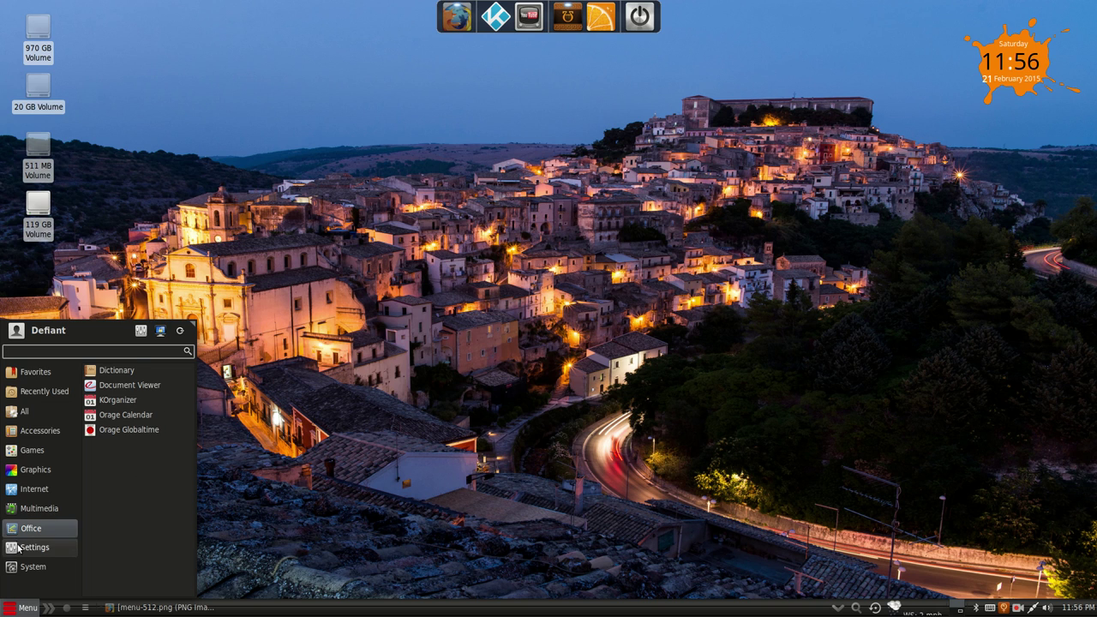
pyautogui.click(17, 544)
pyautogui.scroll(-10, 128, 557)
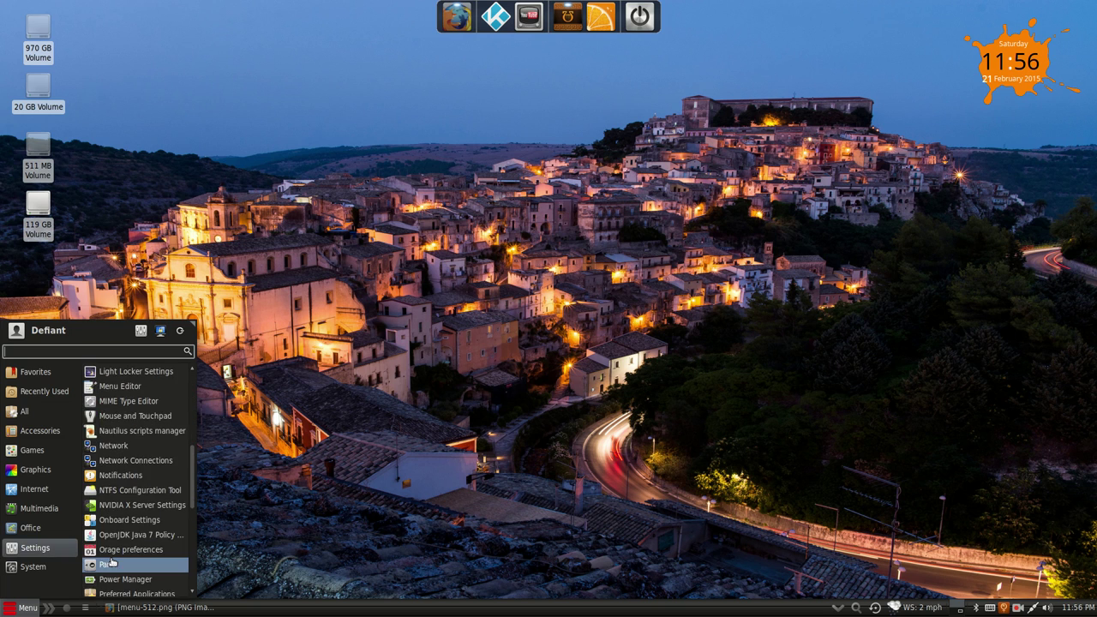
pyautogui.click(35, 567)
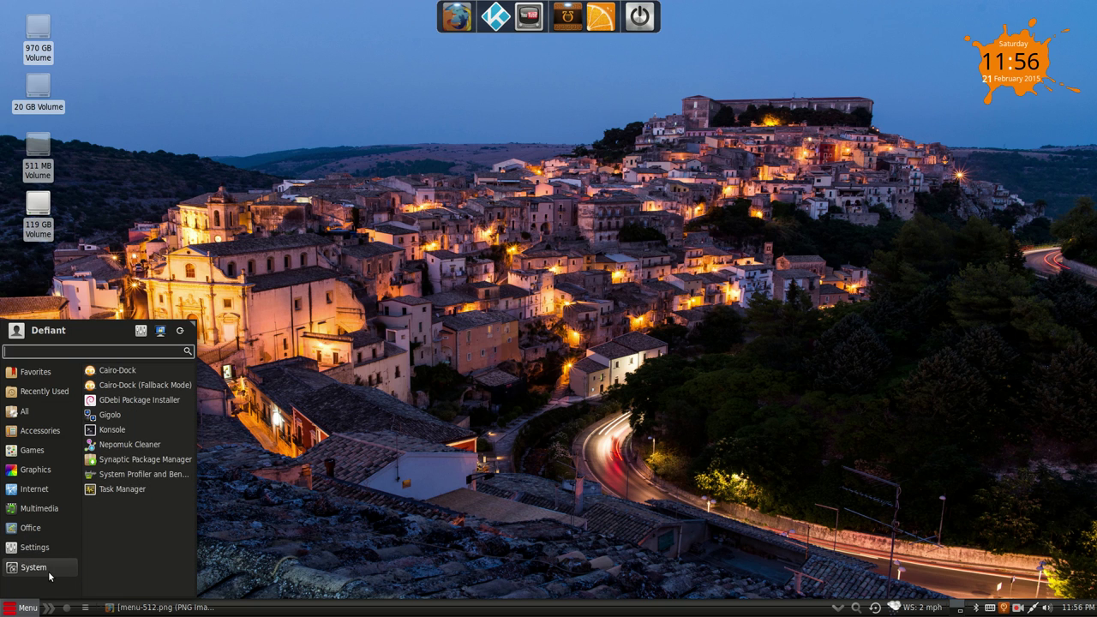
# Check the Accessories applications in the menu and the home folder's directory listing on the panel.
pyautogui.click(40, 431)
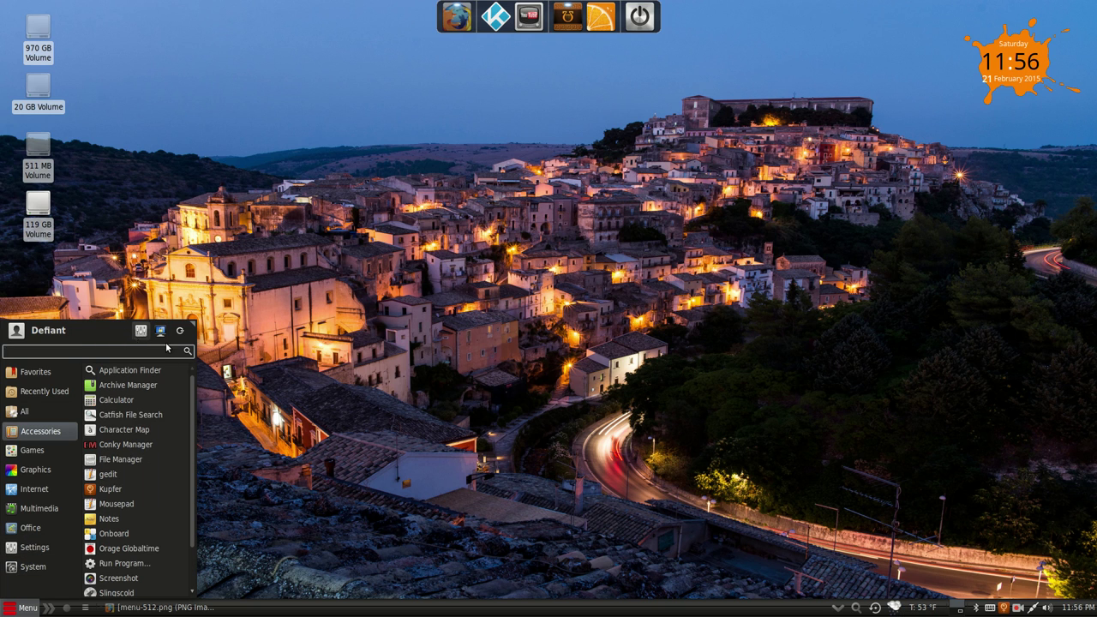
pyautogui.click(343, 371)
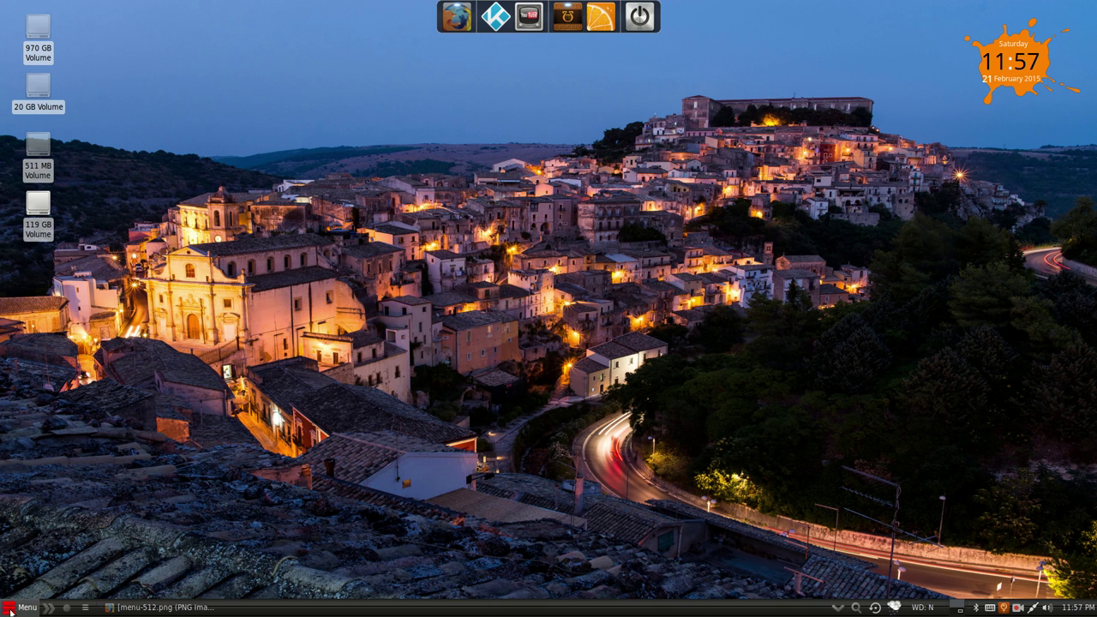
pyautogui.click(50, 611)
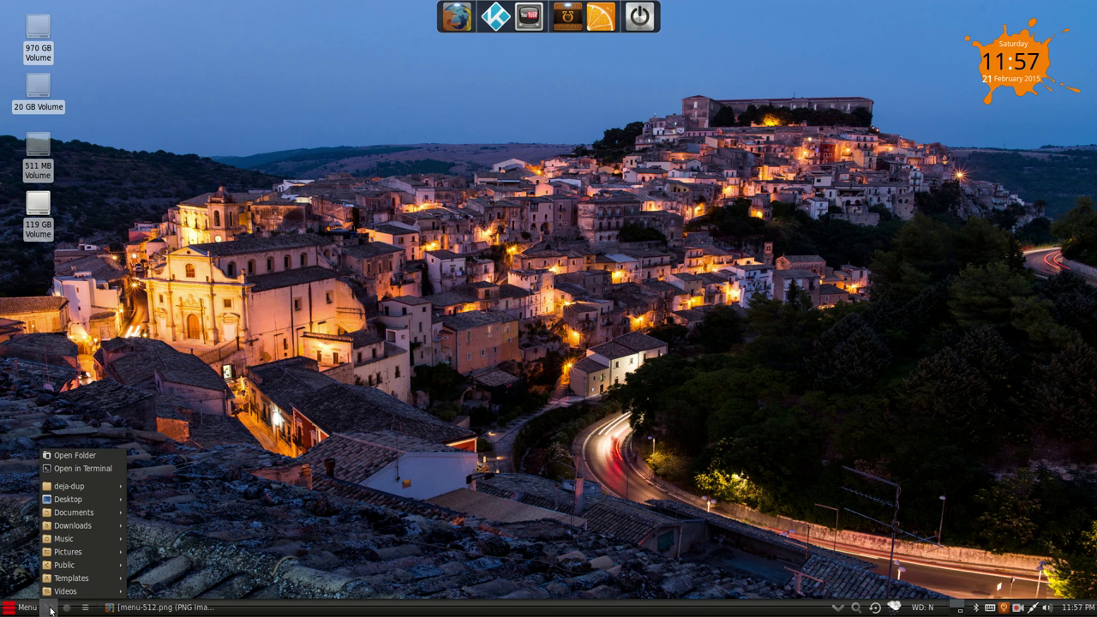
pyautogui.click(51, 610)
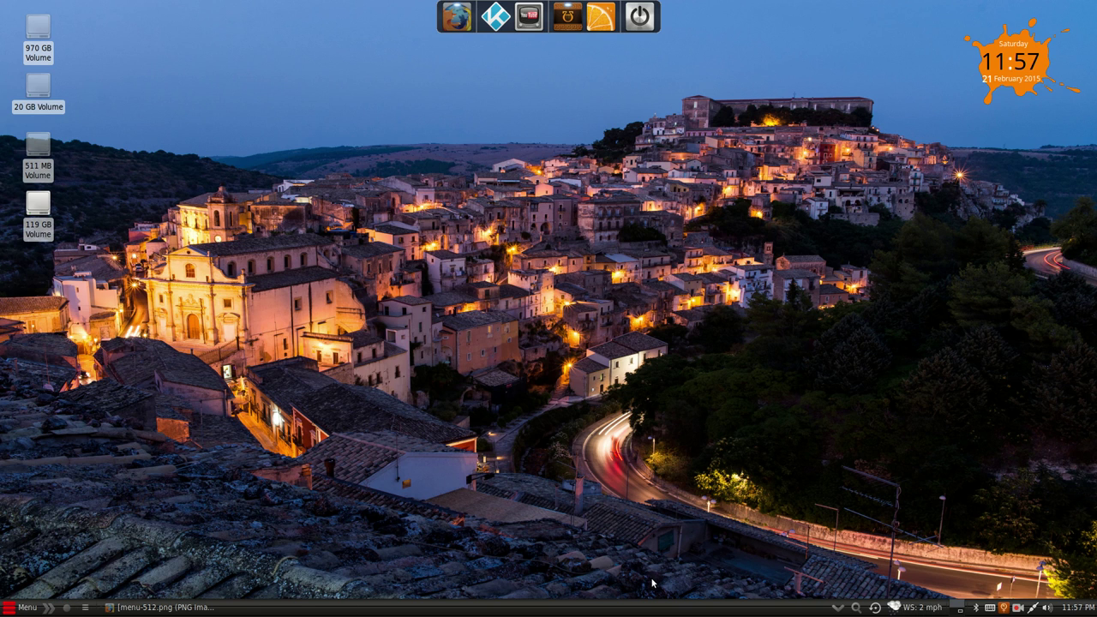
pyautogui.click(839, 608)
pyautogui.click(840, 610)
# Open Minitube from the dock, search for "cup of linux" videos, and close the player.
pyautogui.moveTo(537, 26); pyautogui.dragTo(520, 71)
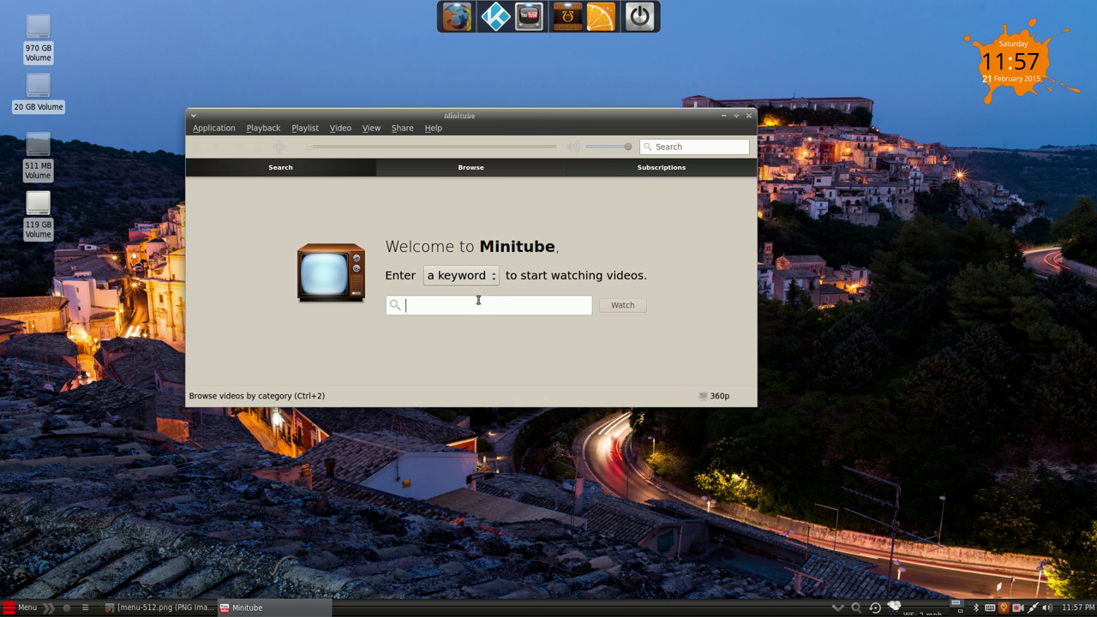
pyautogui.write('cup')
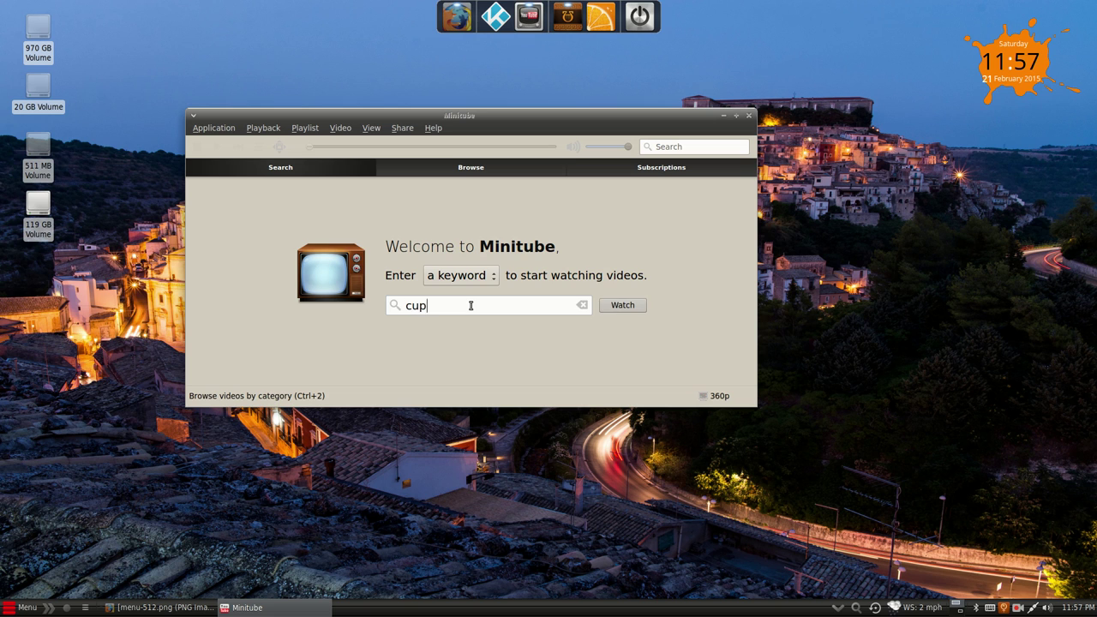
pyautogui.write(' of linux')
pyautogui.press('Return')
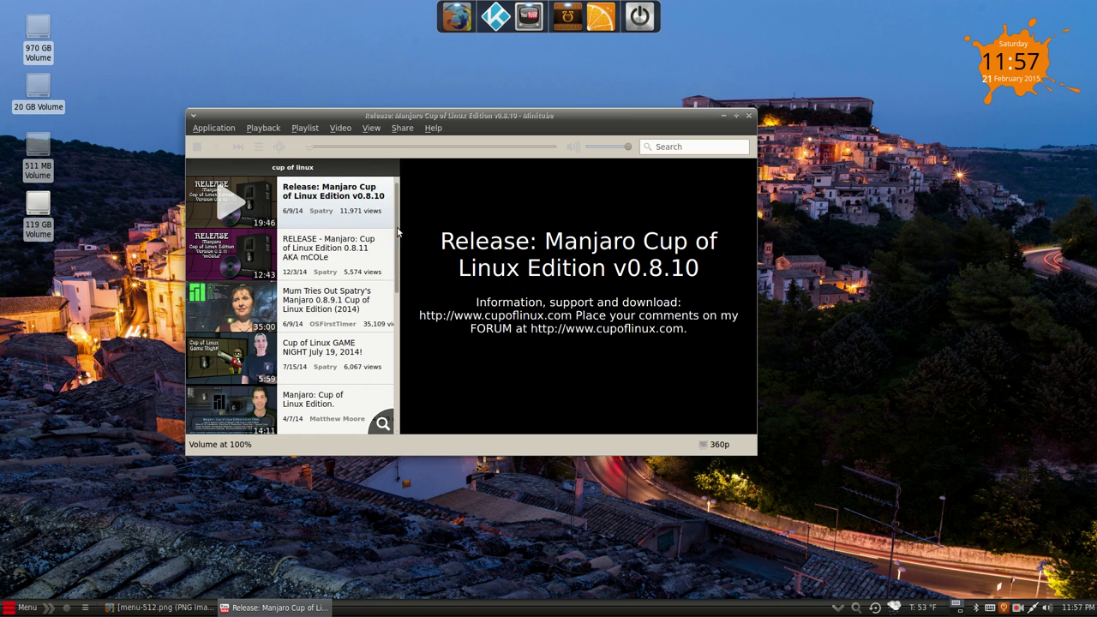
pyautogui.click(750, 117)
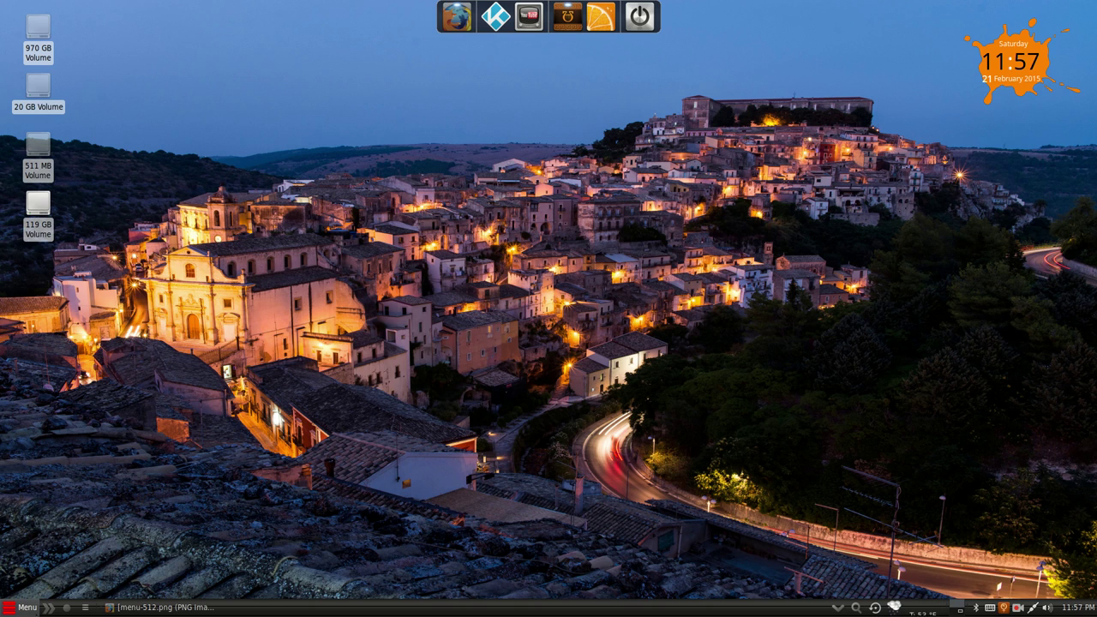
# Check the Graphics applications in the menu, and open and close the Clementine music player from the dock.
pyautogui.click(23, 609)
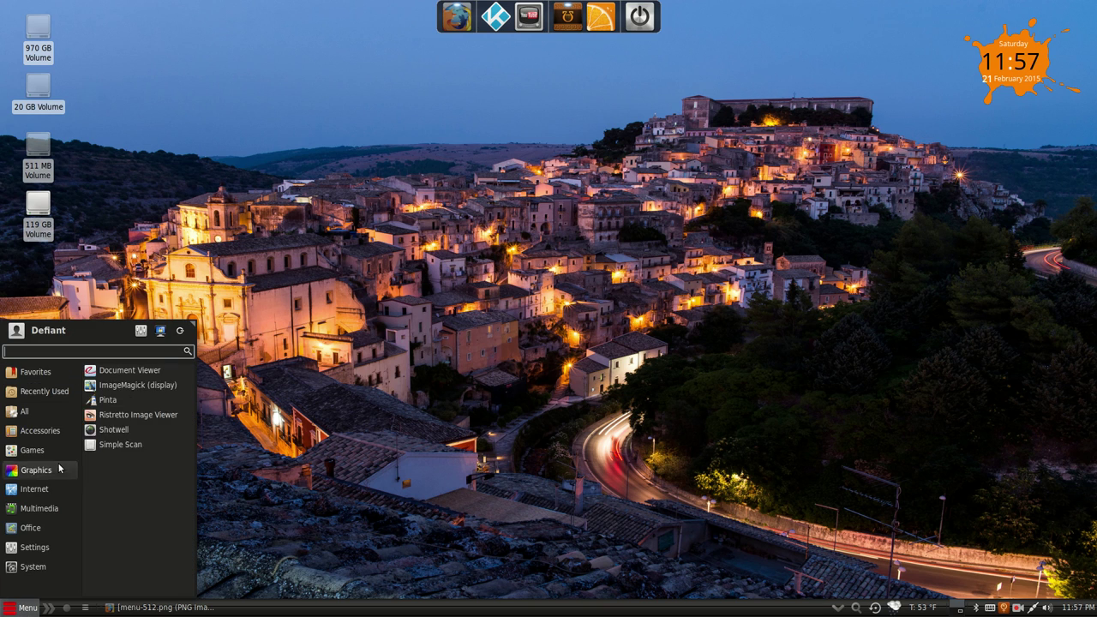
pyautogui.click(330, 450)
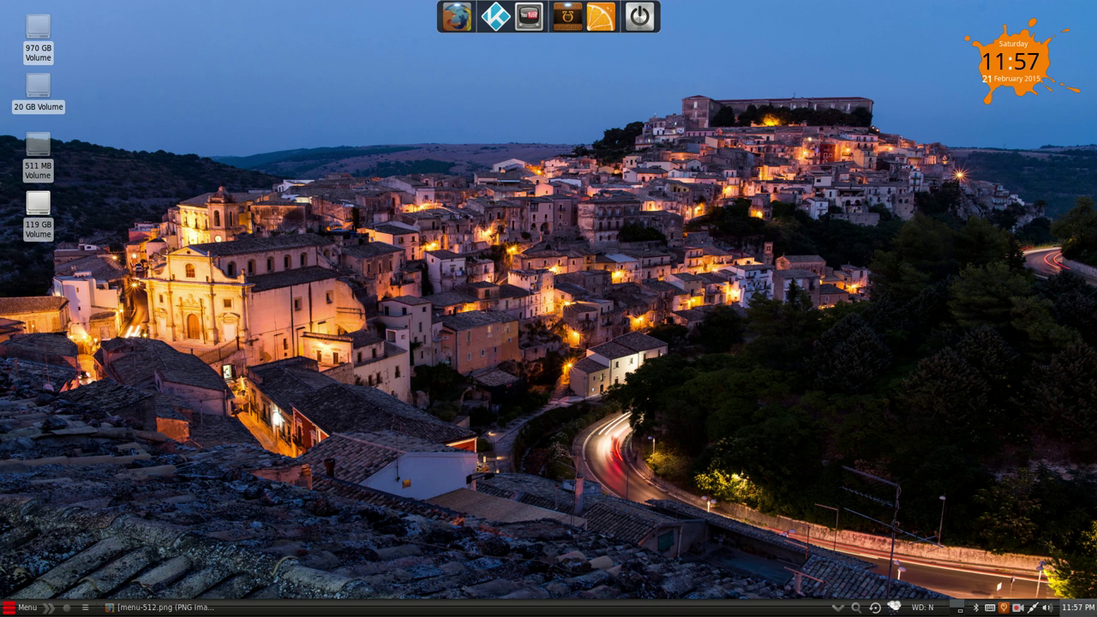
pyautogui.click(601, 17)
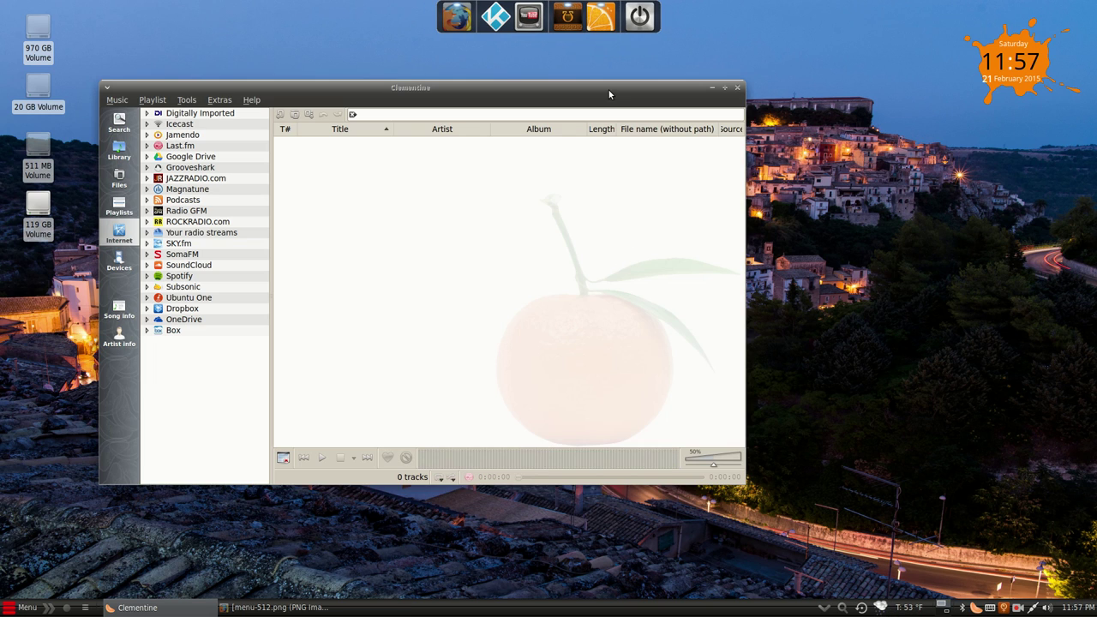
pyautogui.click(737, 90)
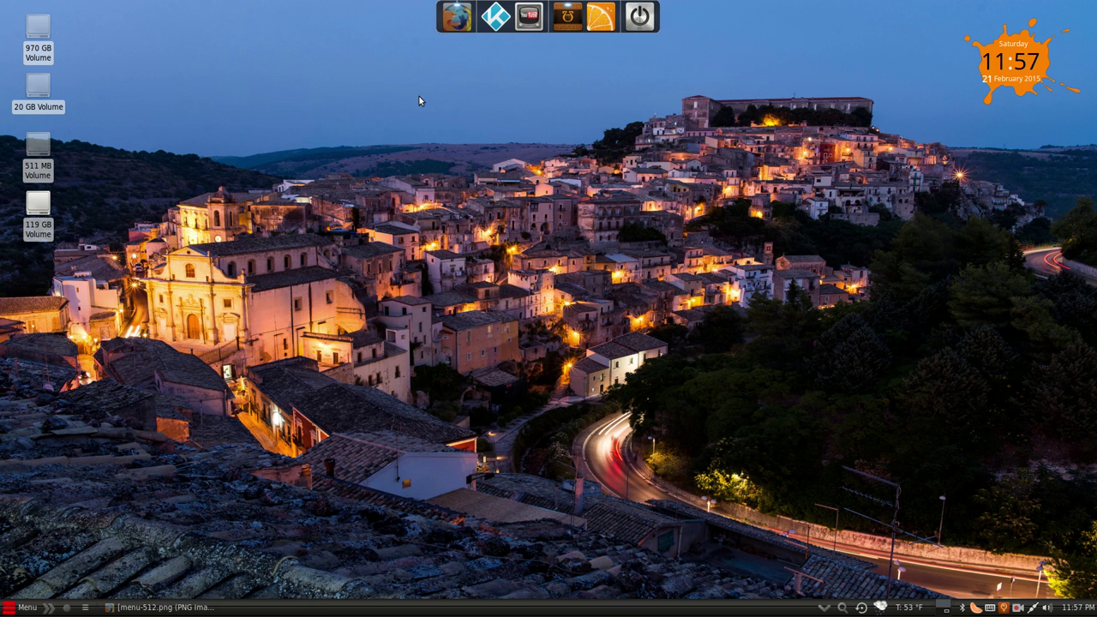
# Open the Appearance settings, try the styles Zen-blua, Zen-griza, Zen-nigra, Zen-nokto, Zen-papero and Zen-verda, and return to Zen-bicolor.
pyautogui.click(27, 609)
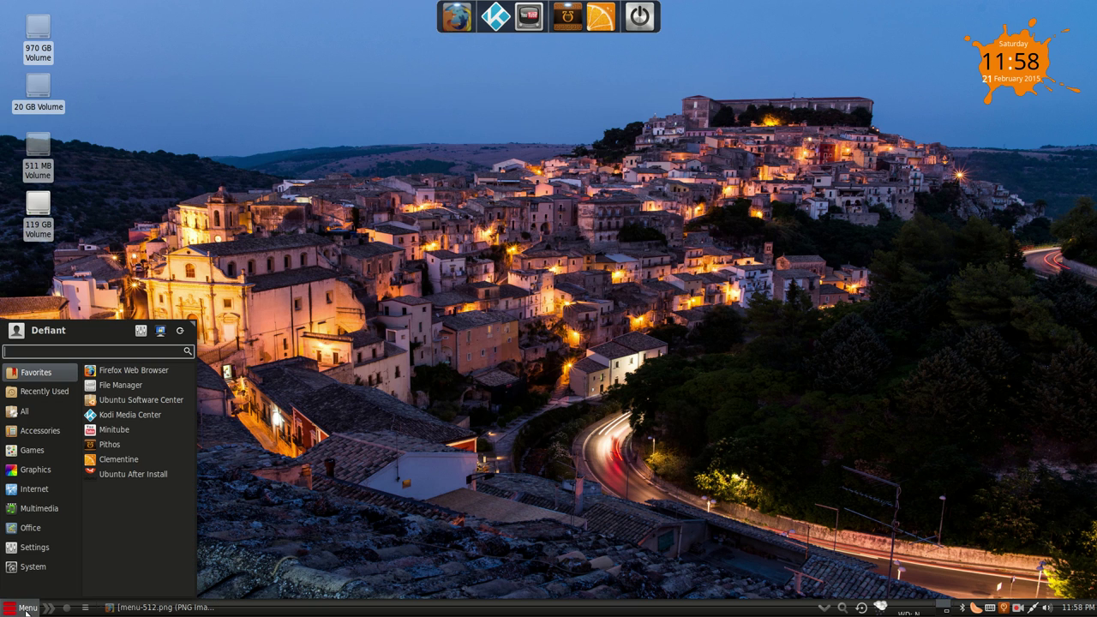
pyautogui.moveTo(49, 440)
pyautogui.moveTo(45, 553)
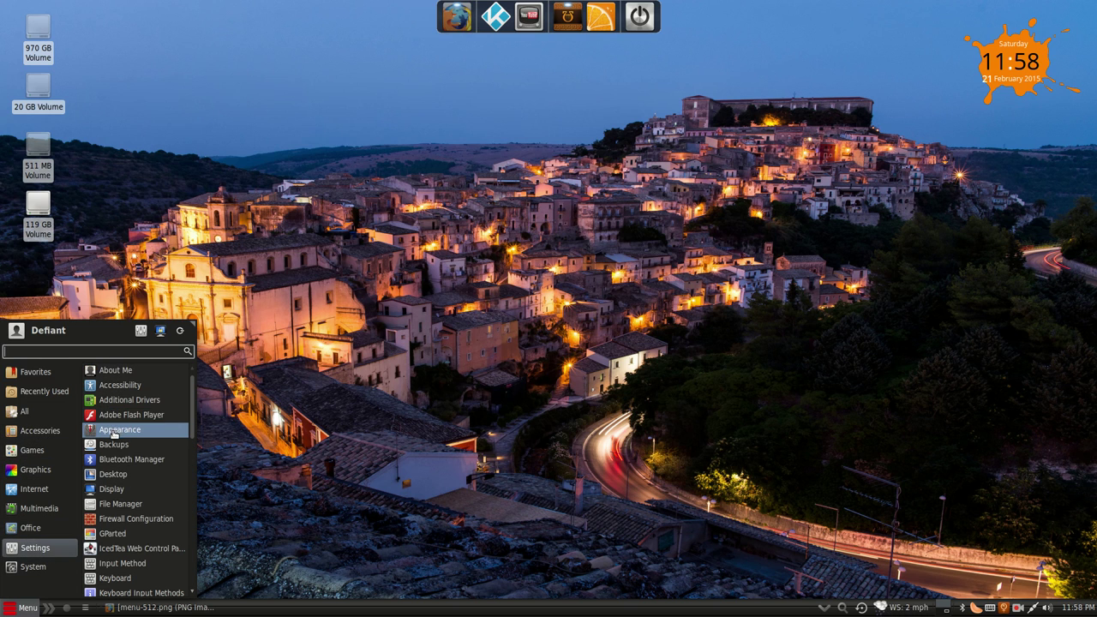
pyautogui.click(114, 431)
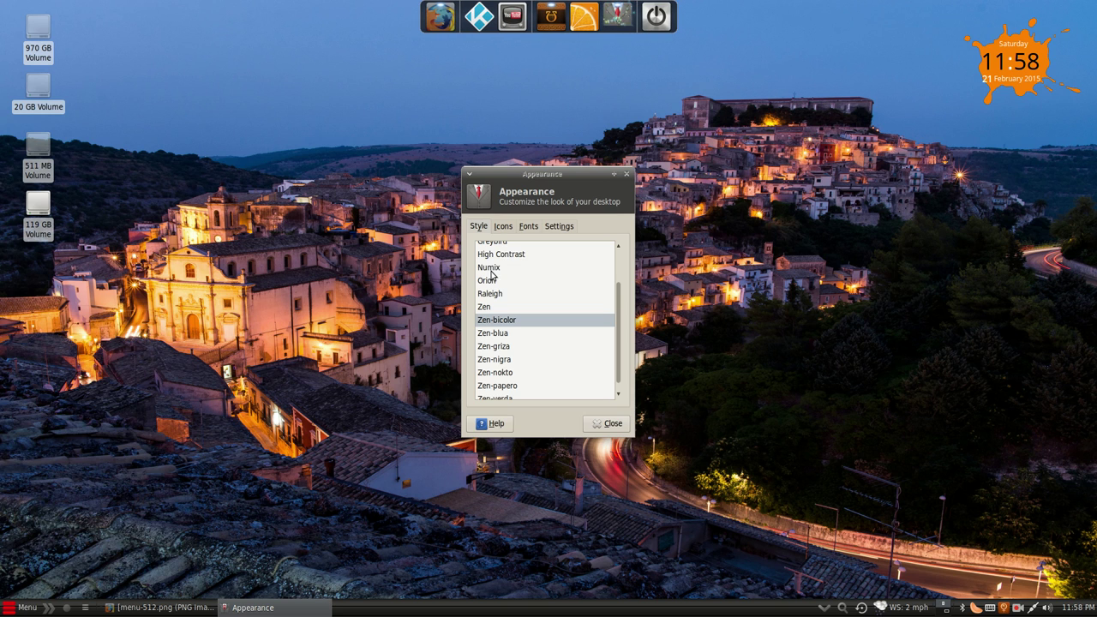
pyautogui.click(517, 334)
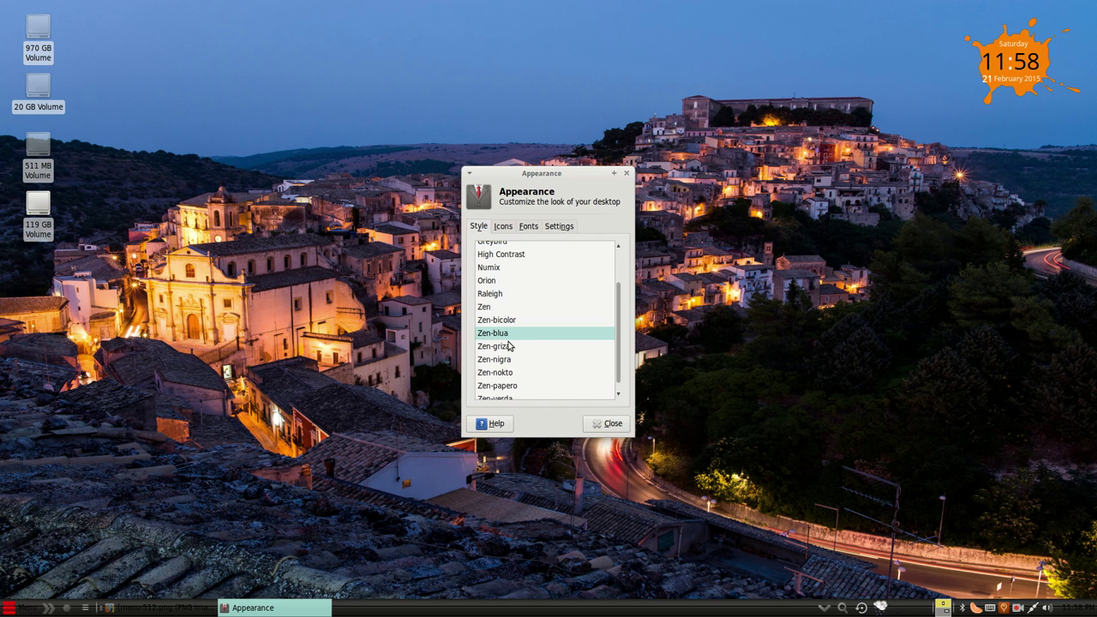
pyautogui.click(510, 347)
pyautogui.click(506, 361)
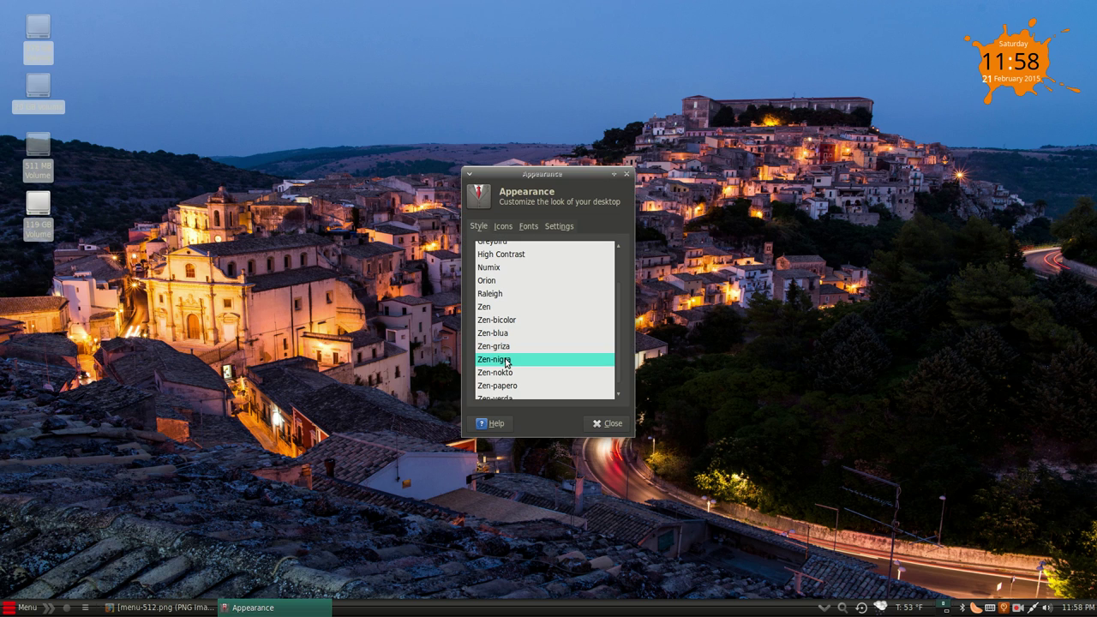
pyautogui.click(506, 374)
pyautogui.click(508, 387)
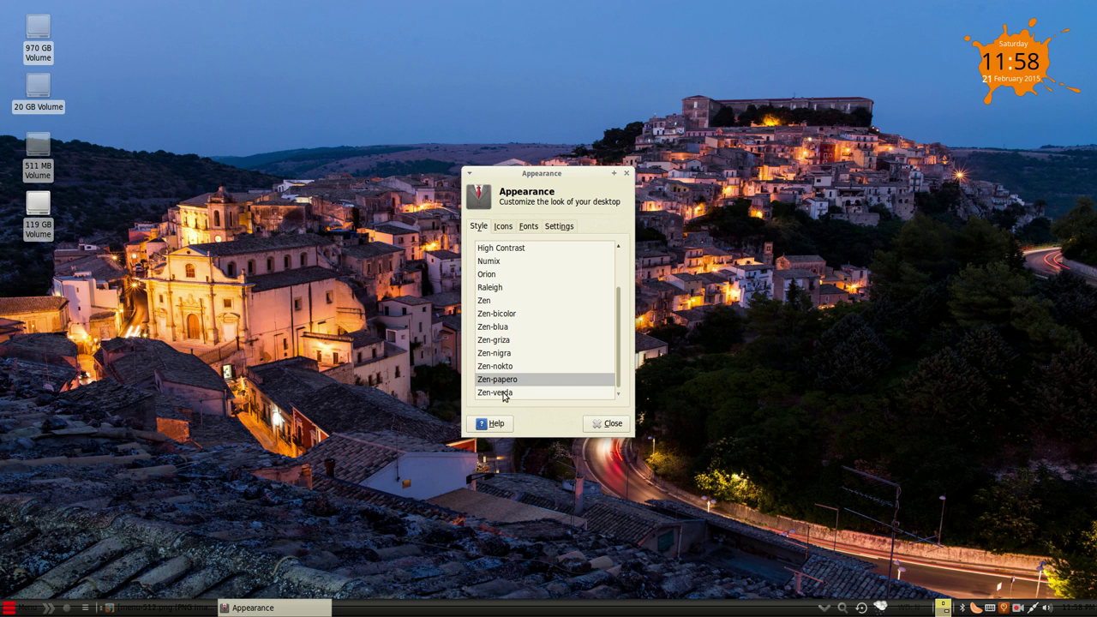
pyautogui.click(505, 393)
pyautogui.scroll(1, 508, 362)
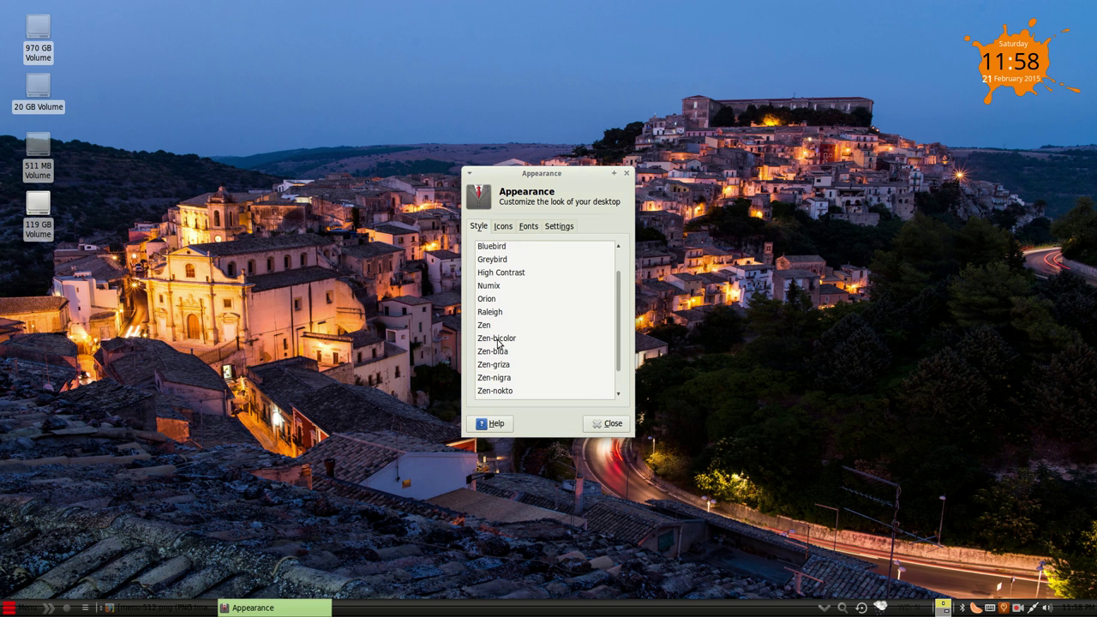
pyautogui.click(499, 341)
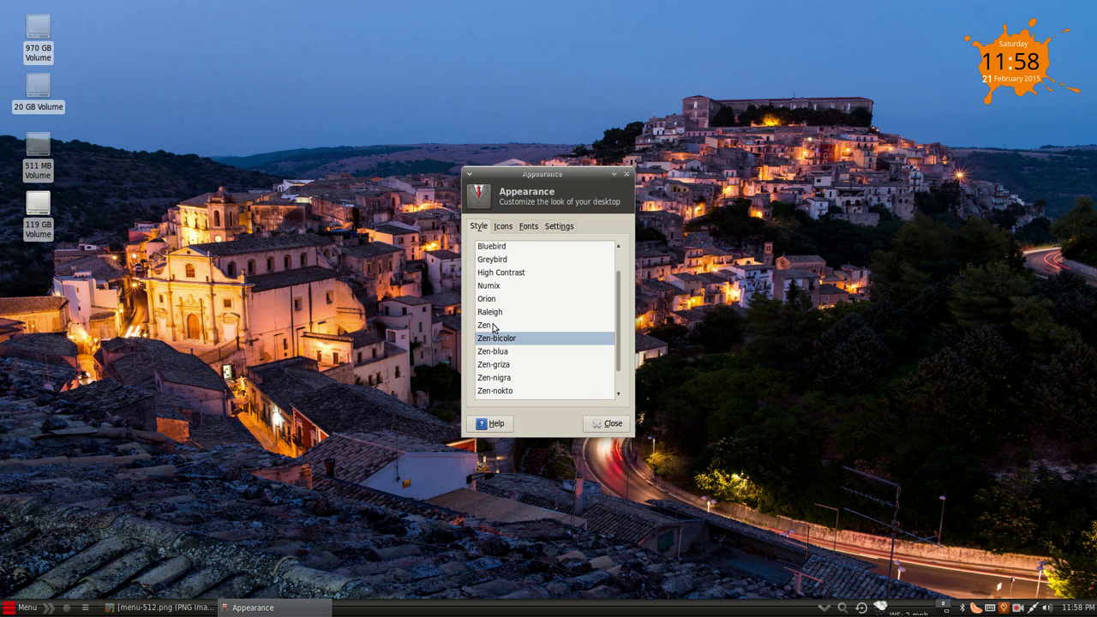
# Try the Zen, Zen-blua and Bluebird styles, reapply Zen-bicolor, and close the Appearance settings.
pyautogui.click(492, 327)
pyautogui.click(492, 342)
pyautogui.click(492, 352)
pyautogui.scroll(1, 492, 294)
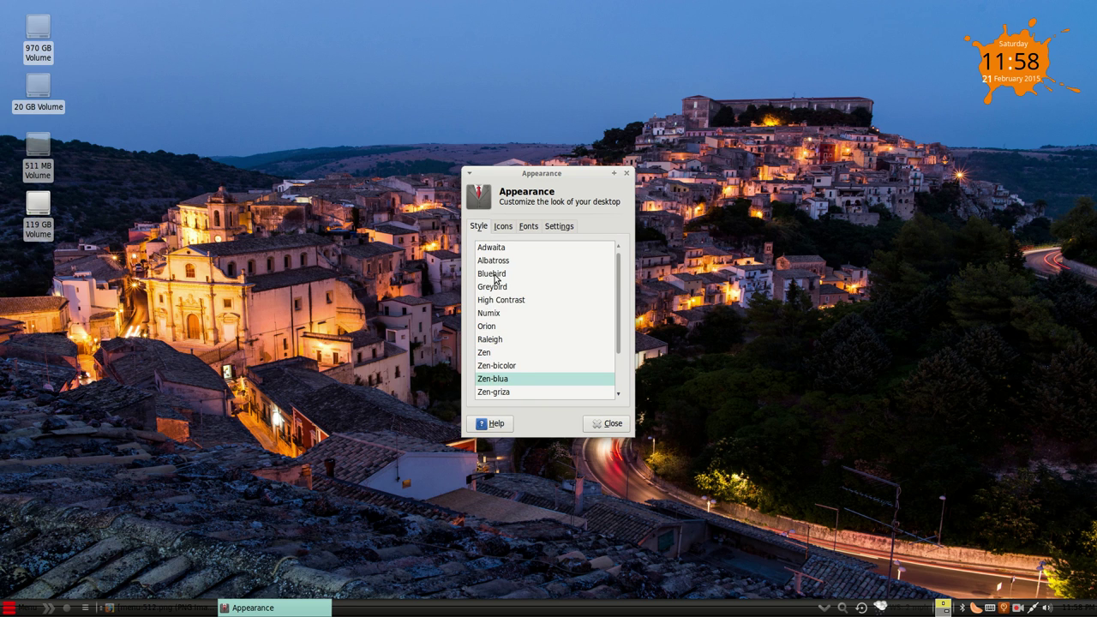
pyautogui.click(494, 275)
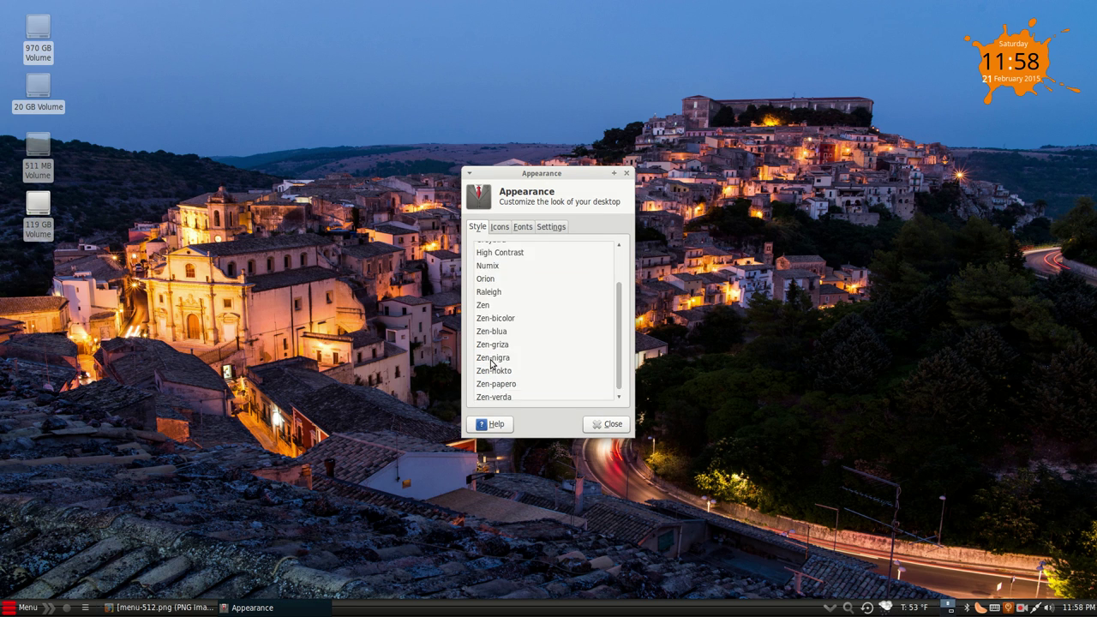
pyautogui.click(500, 323)
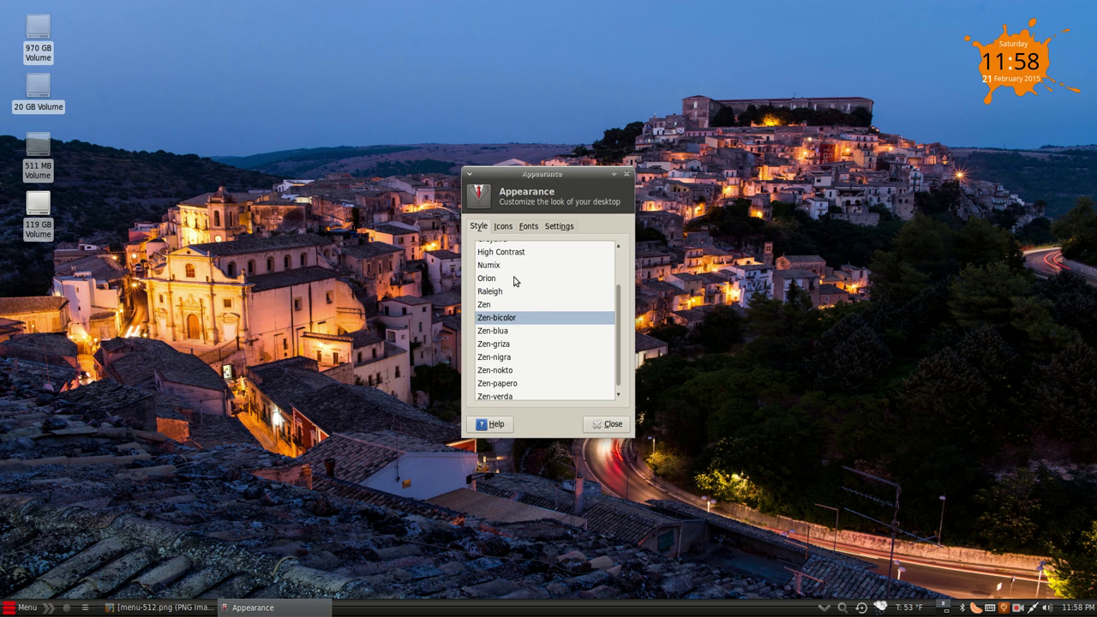
pyautogui.click(627, 176)
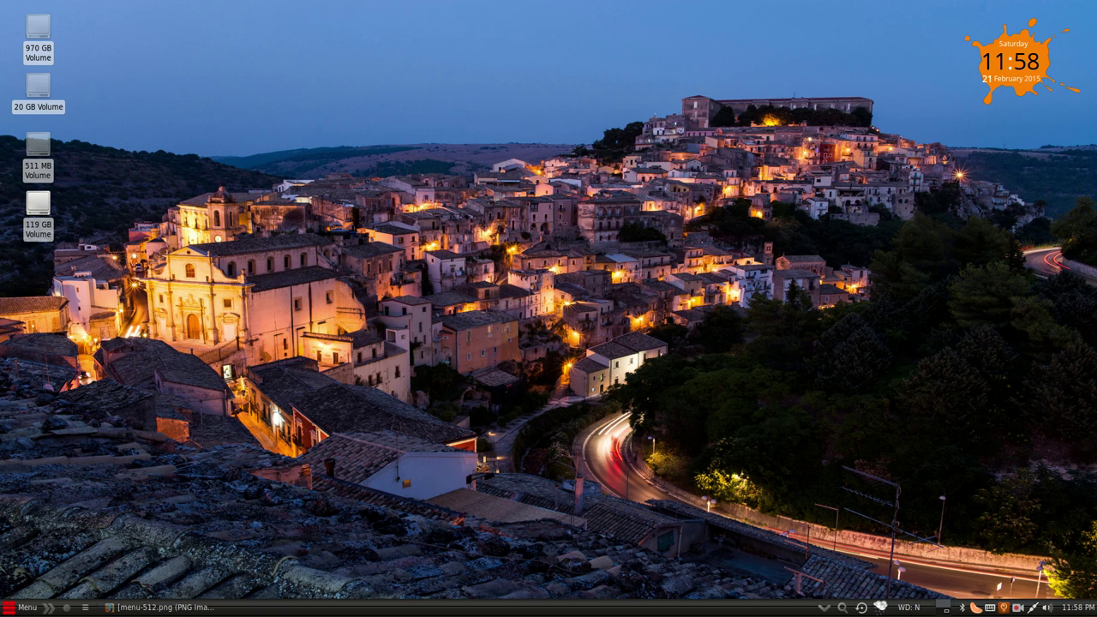
# Switch to Firefox, view the Distro Hunt listing for Linux Defiant, and return from the menu-512.png image to the Linux Defiant home page.
pyautogui.click(160, 606)
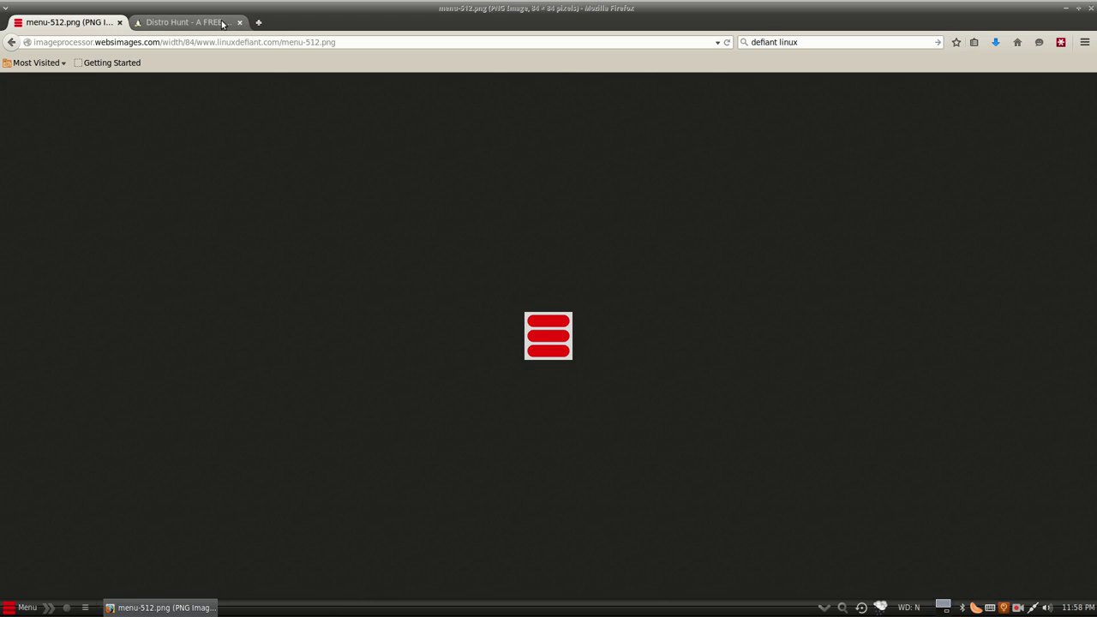
pyautogui.click(184, 22)
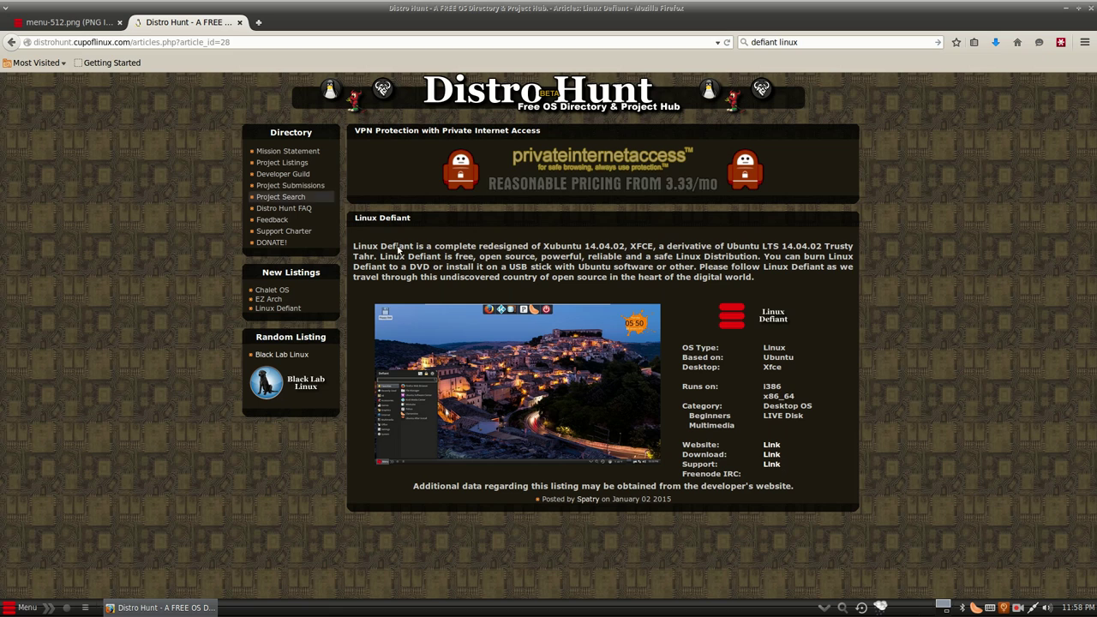
pyautogui.click(71, 18)
pyautogui.rightClick(122, 207)
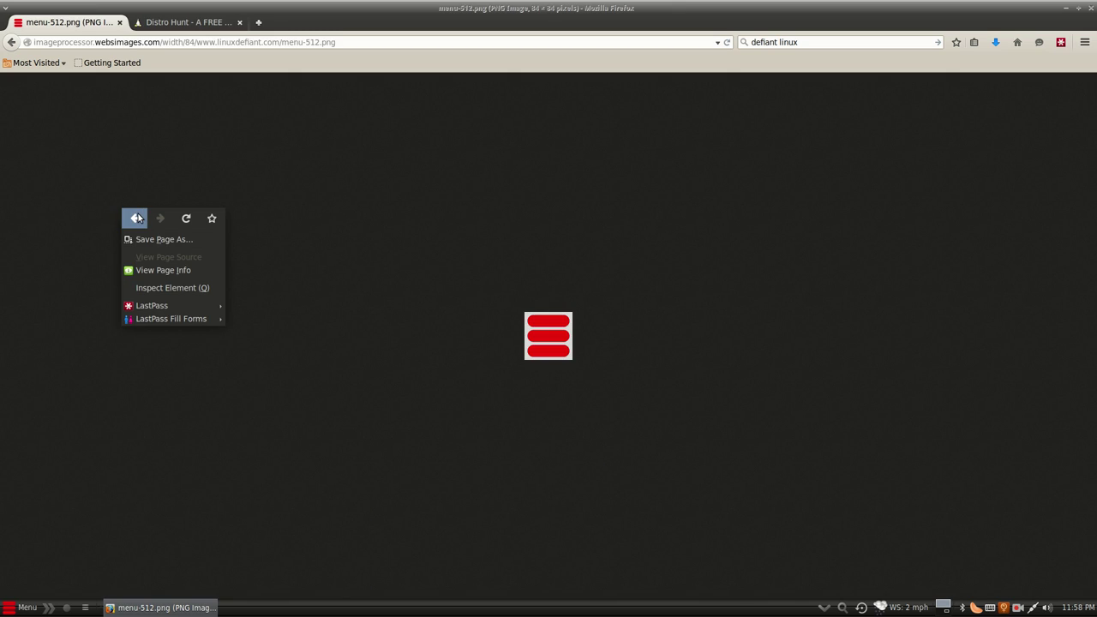
pyautogui.click(142, 218)
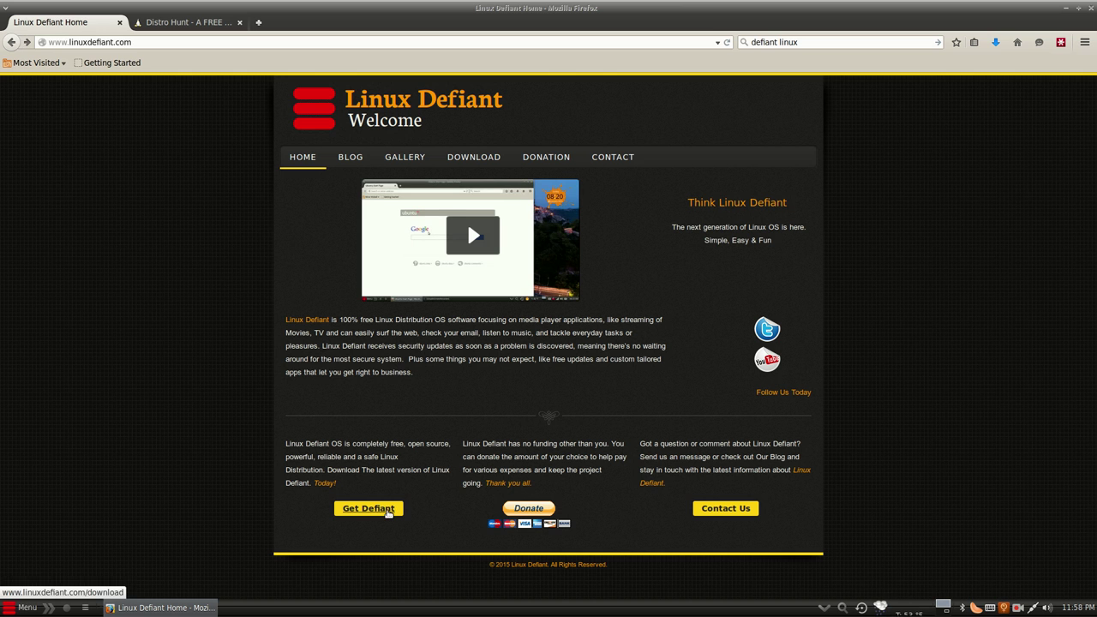
# Open the Linux Defiant download page, view the 64-bit download on SourceForge, and close the SourceForge page.
pyautogui.click(387, 511)
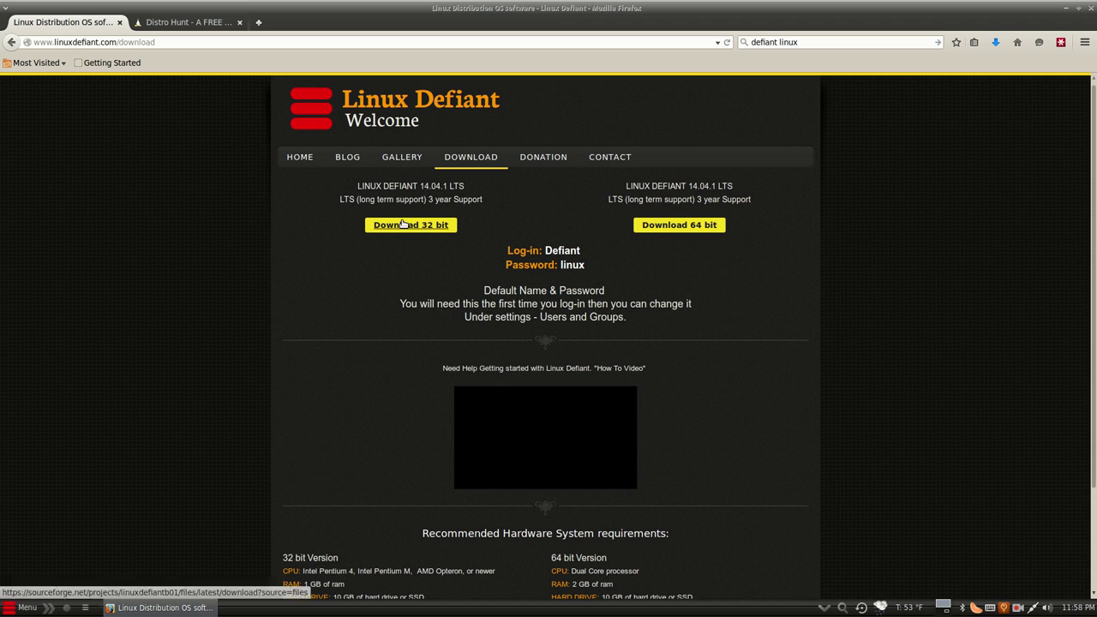
pyautogui.click(643, 224)
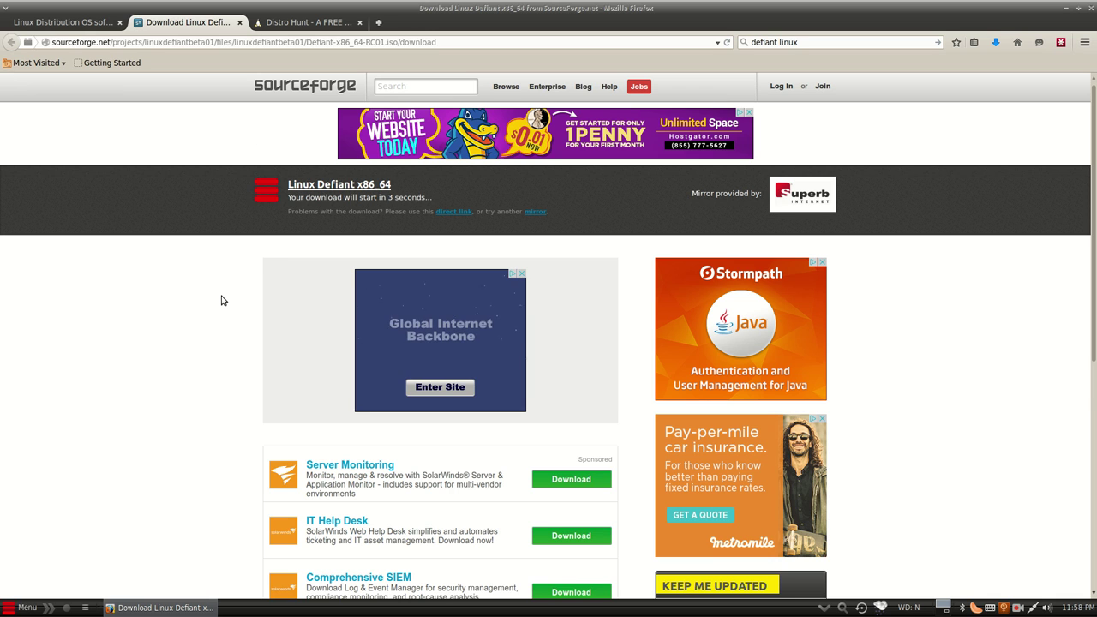
pyautogui.hotkey('ctrl', 'w')
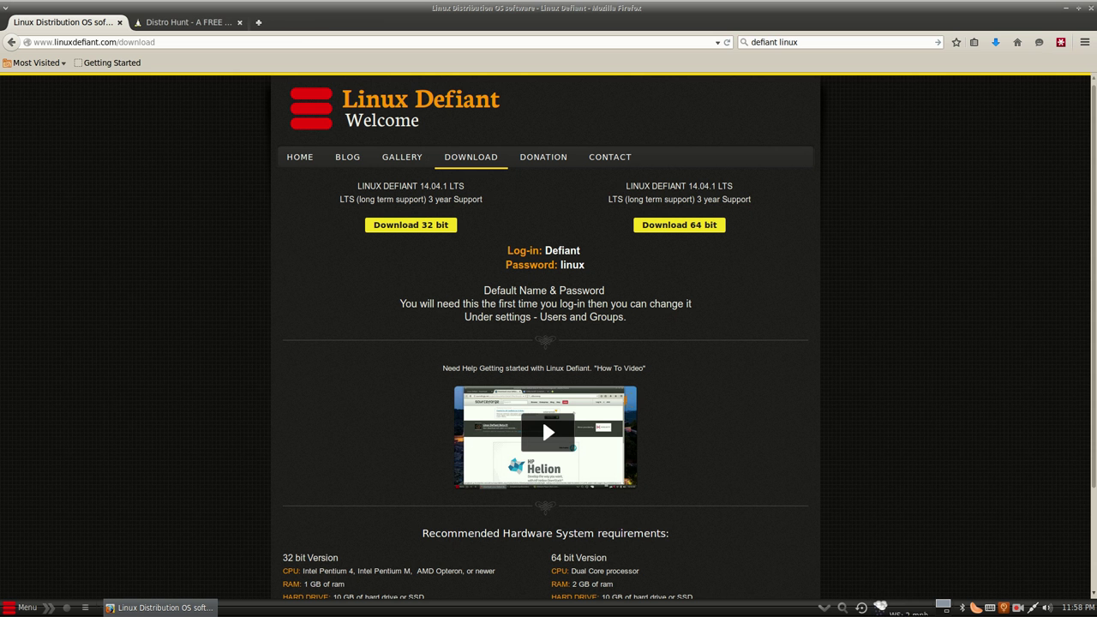
pyautogui.click(1018, 607)
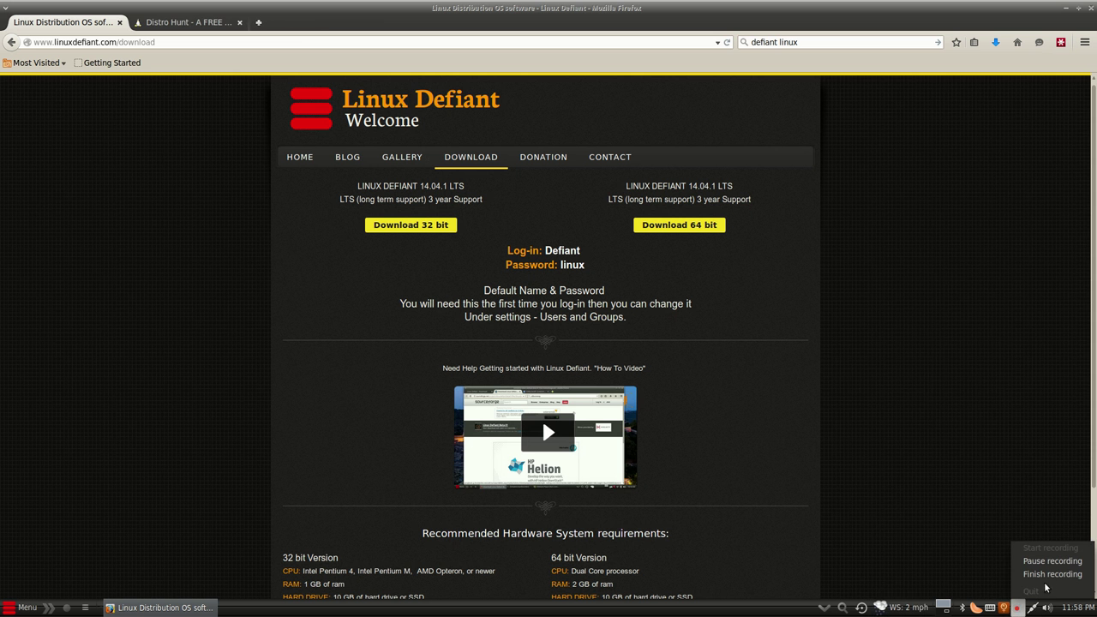